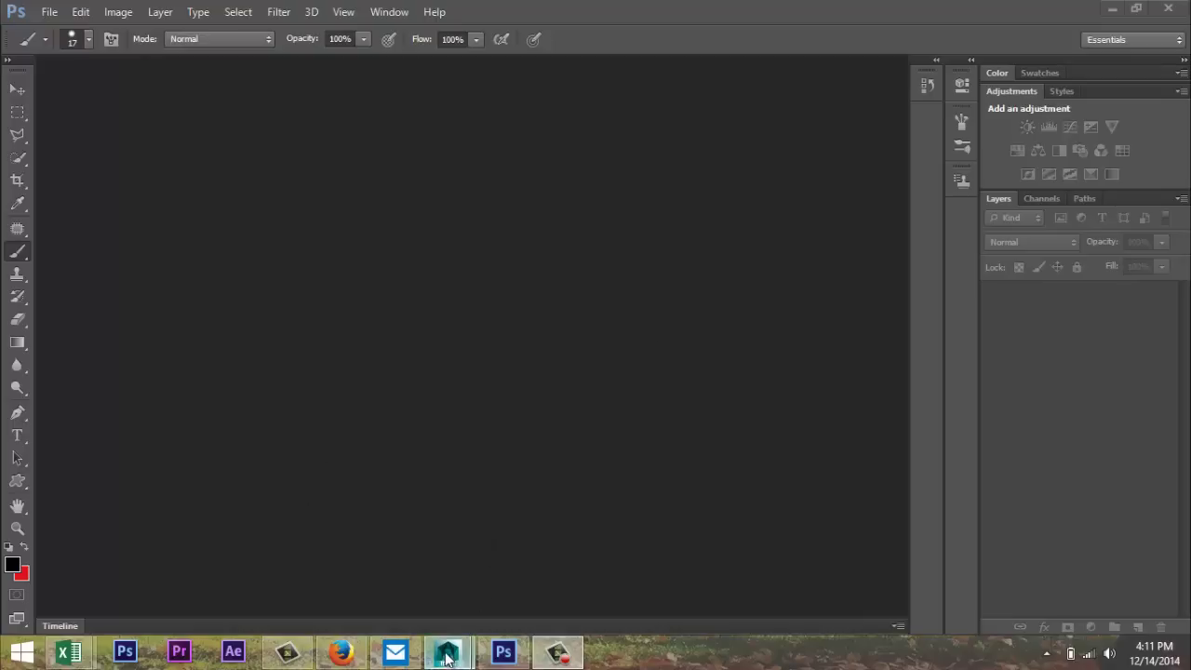
- Create a thin polygon cube on the grid as the wall, displayed smooth shaded
mouse_move(448, 642)
click(492, 538)
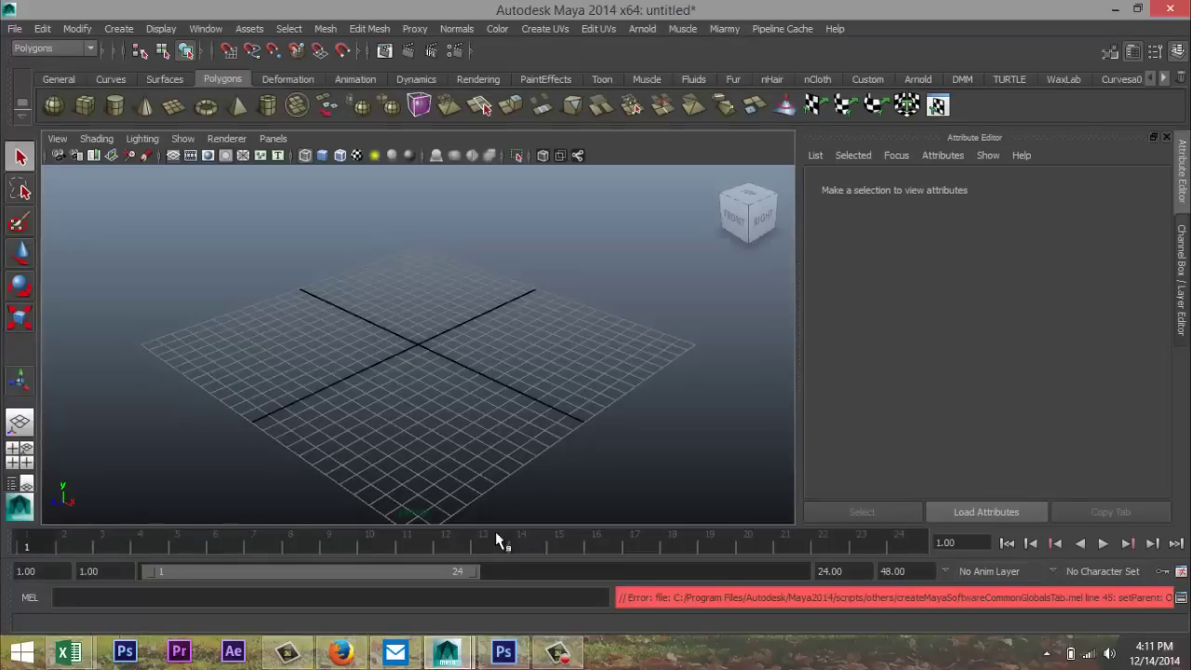
click(85, 106)
drag(279, 294, 596, 220)
key(5)
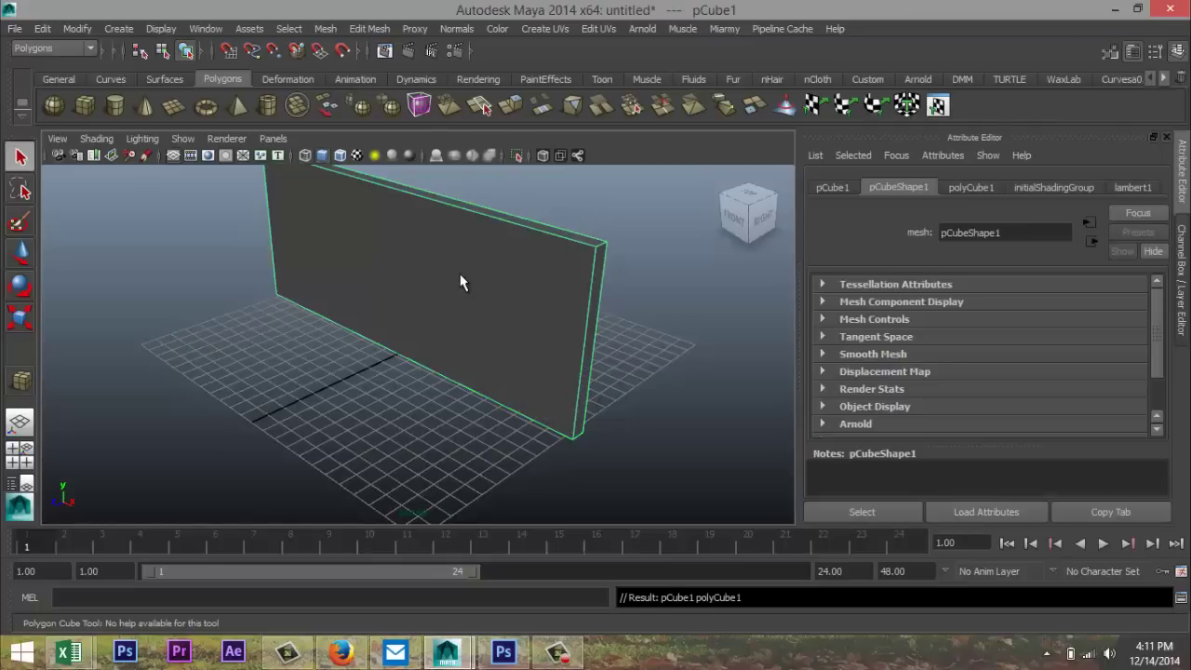
- Select the wall's front face and bring up Assign New Material
right_drag(459, 274, 465, 316)
click(420, 275)
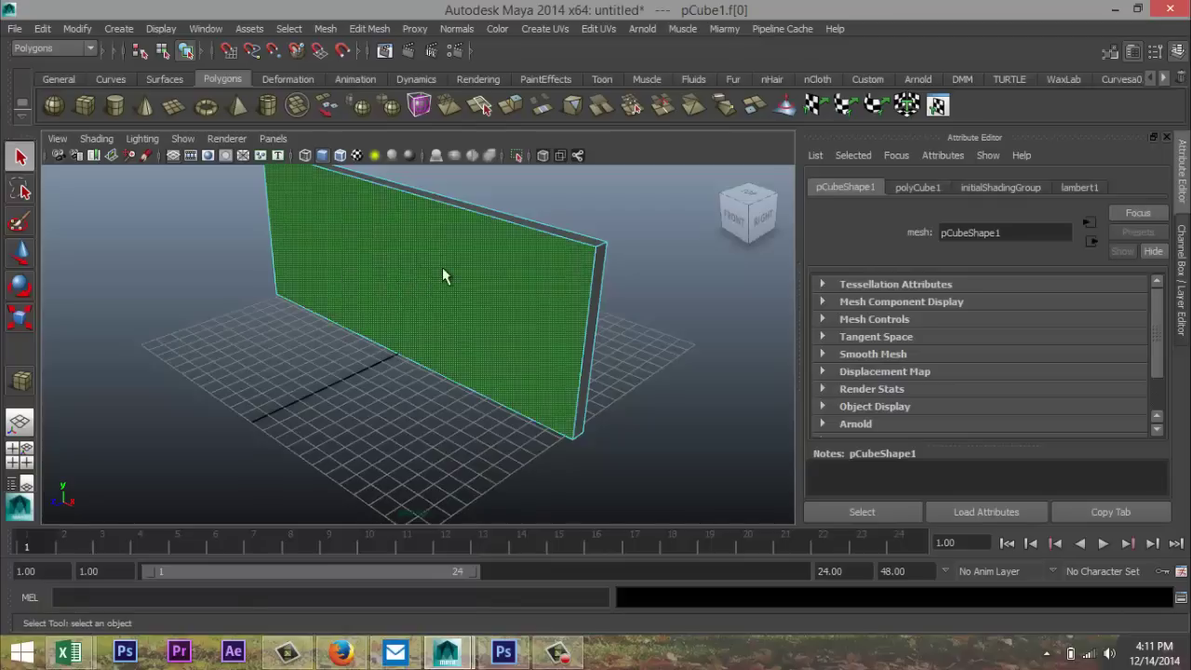
right_drag(443, 267, 460, 592)
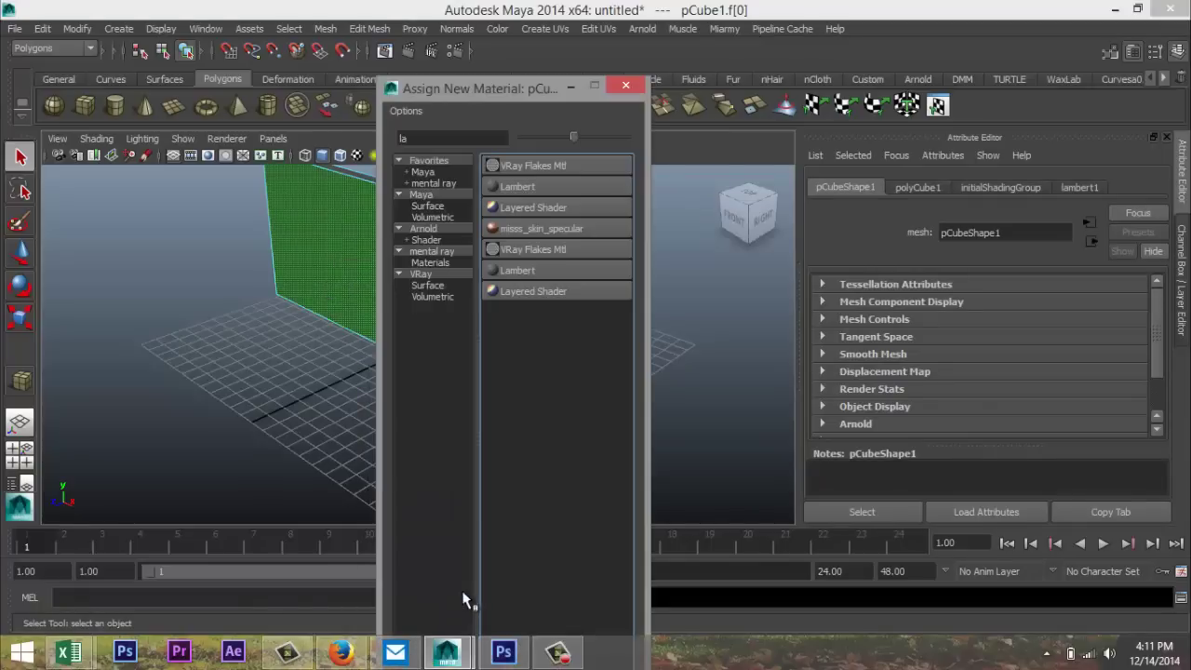
- Give the front face a Lambert material with a brick wall.jpg File texture as Color, shown textured
click(529, 186)
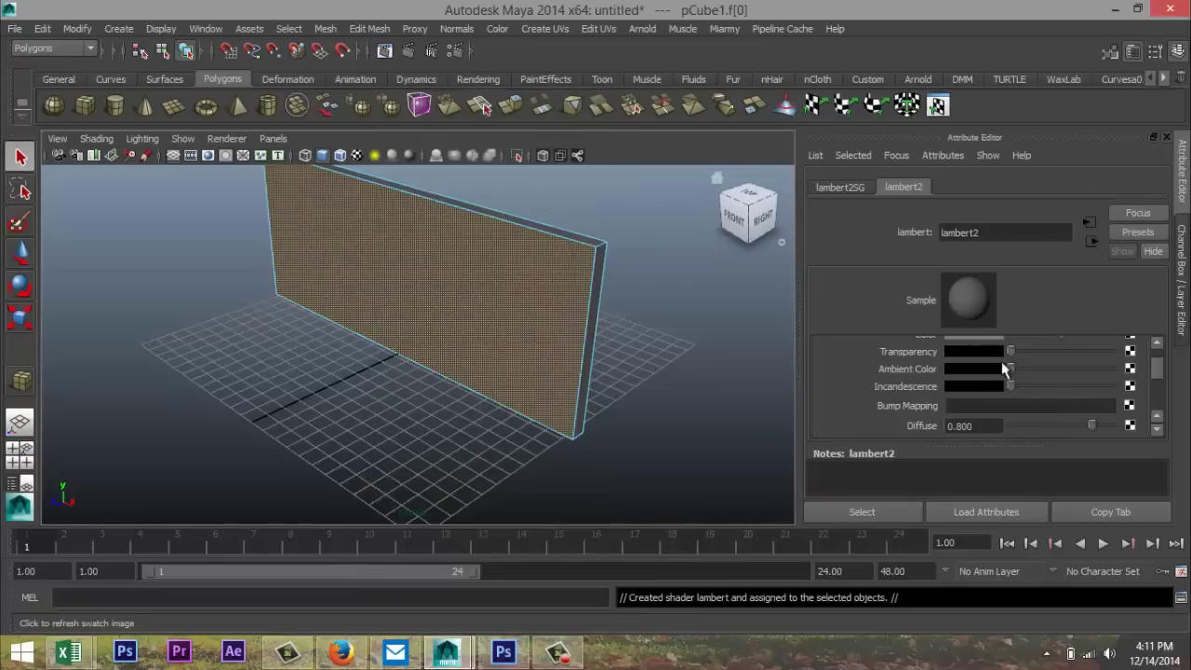
scroll(1002, 368, up, 2)
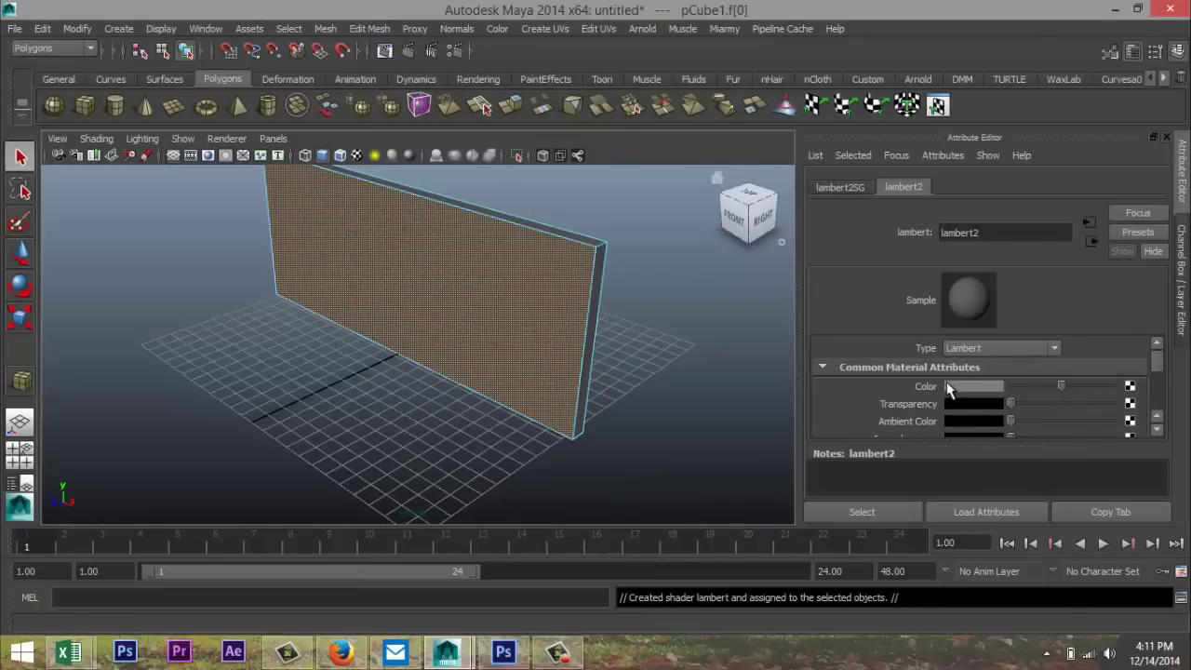
click(1130, 386)
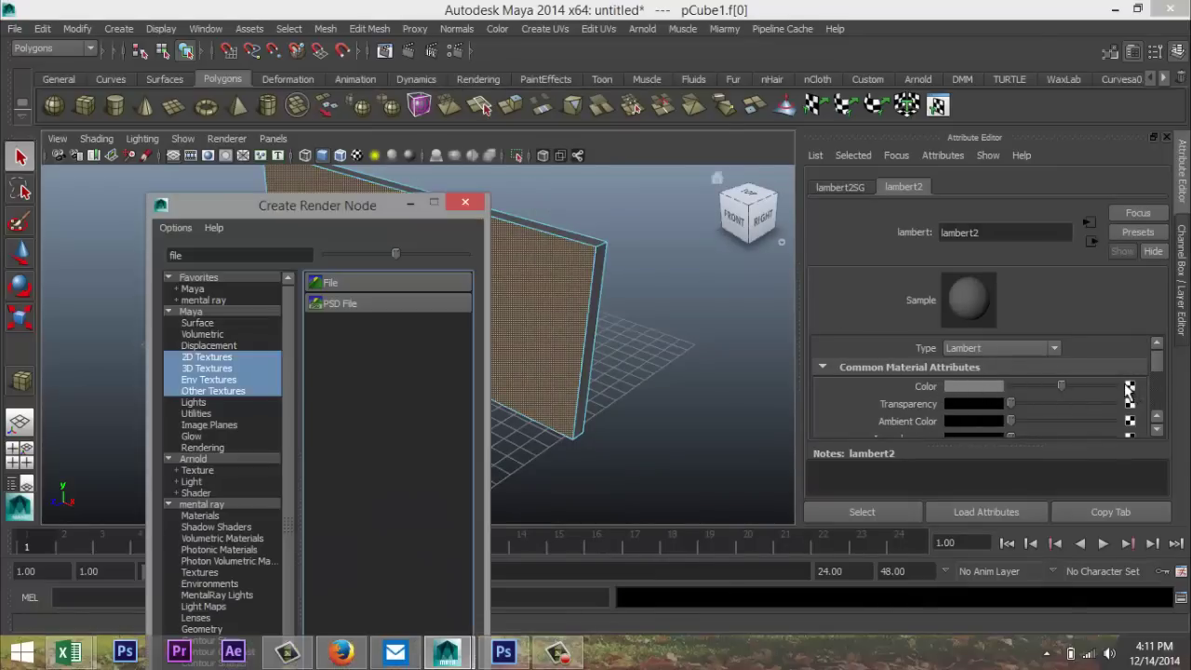
click(344, 283)
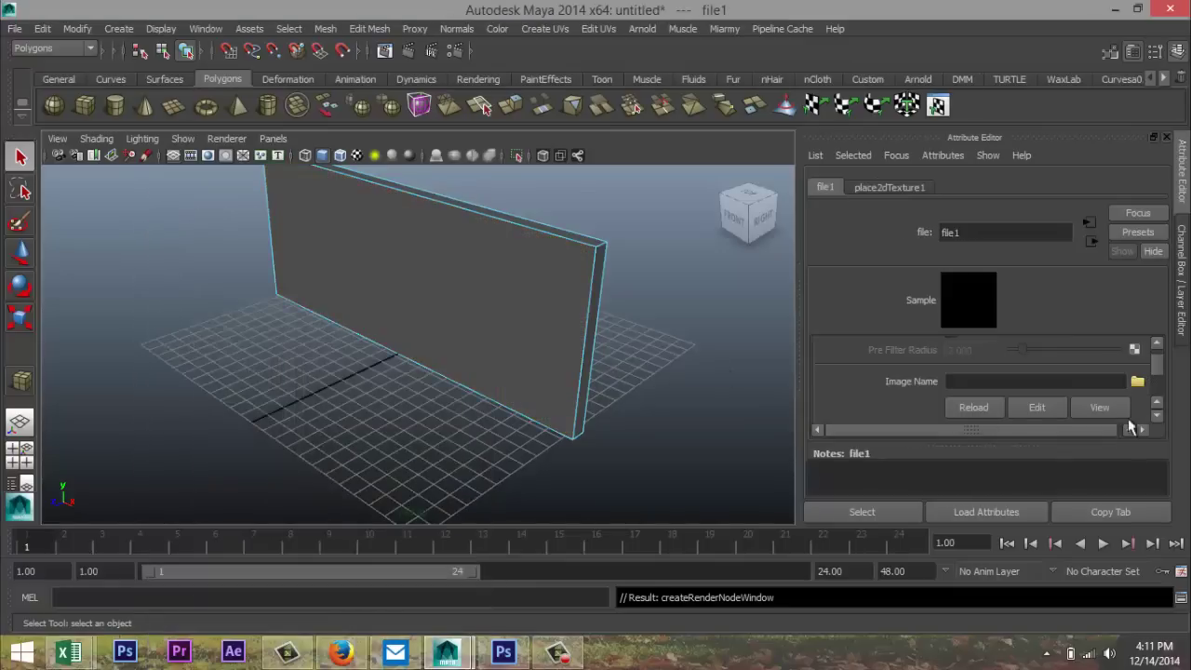
click(1137, 382)
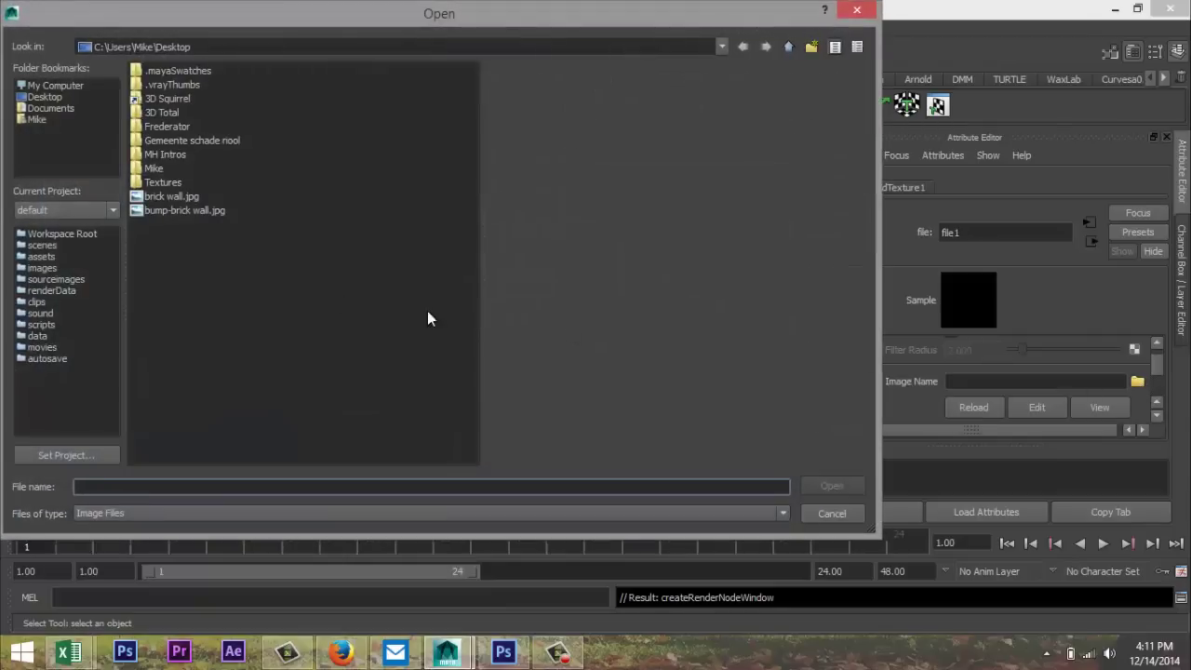
click(170, 197)
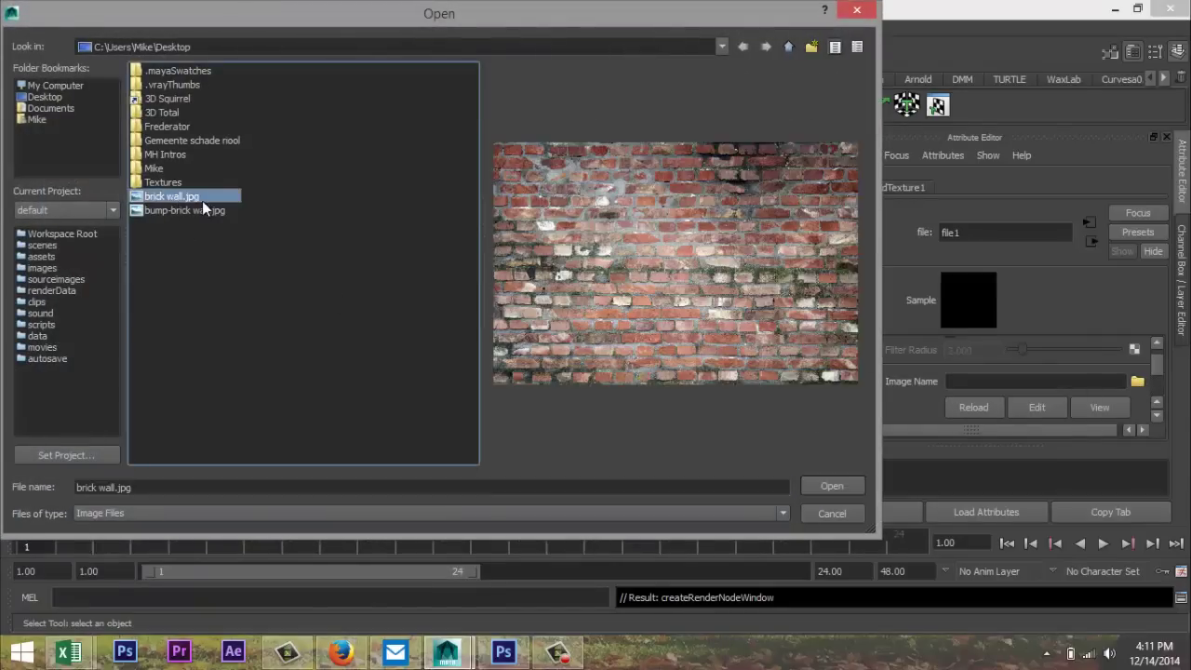
click(832, 486)
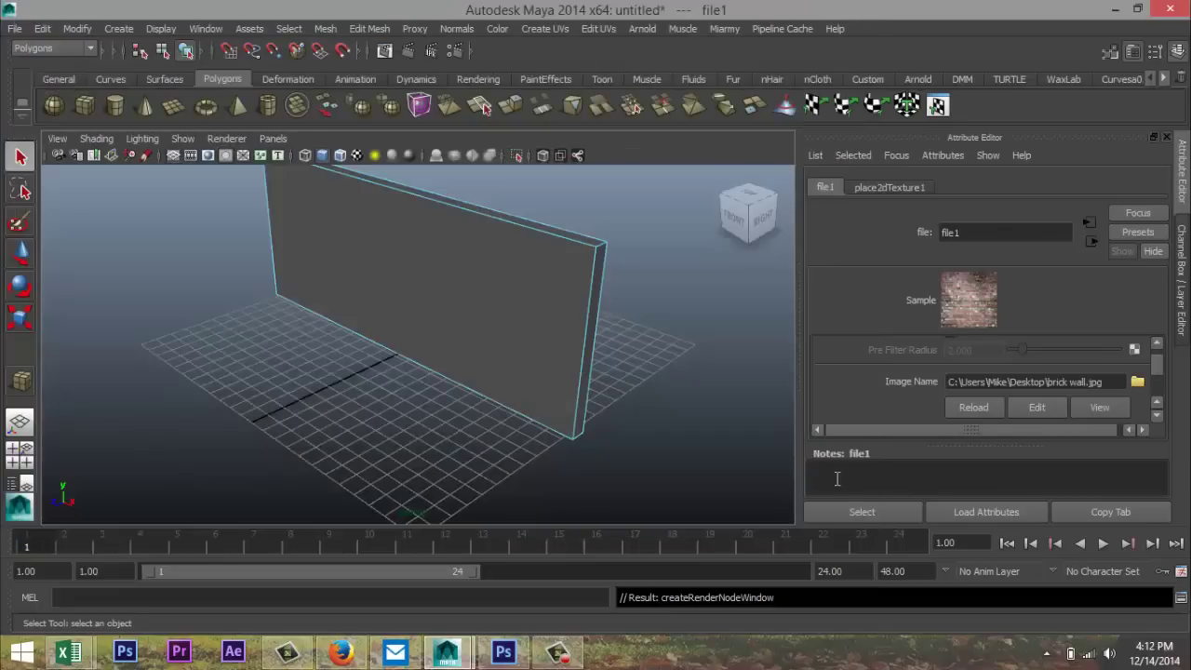
click(358, 156)
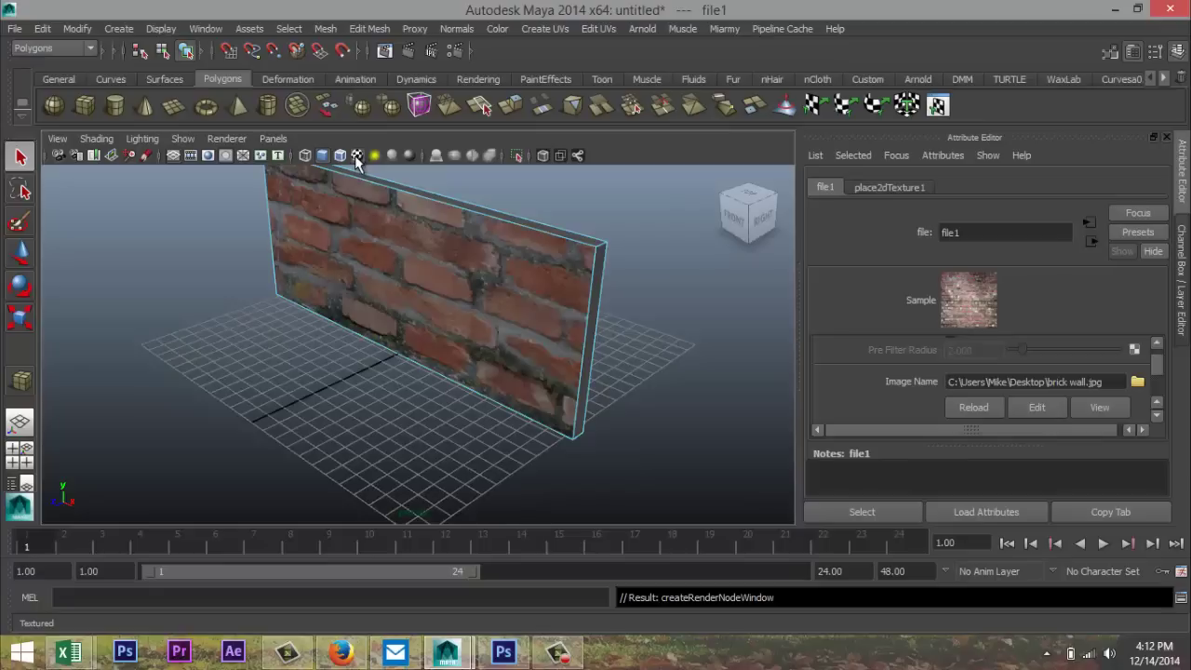
- Apply Automatic Mapping UVs to the wall's front face
click(488, 284)
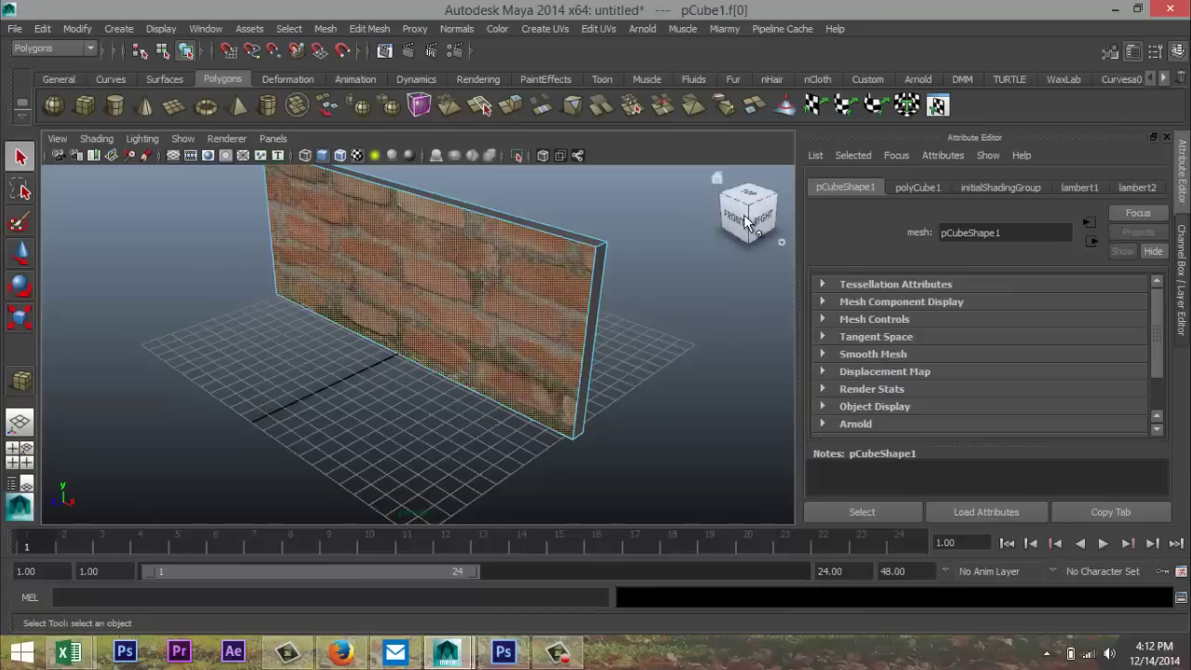
click(551, 27)
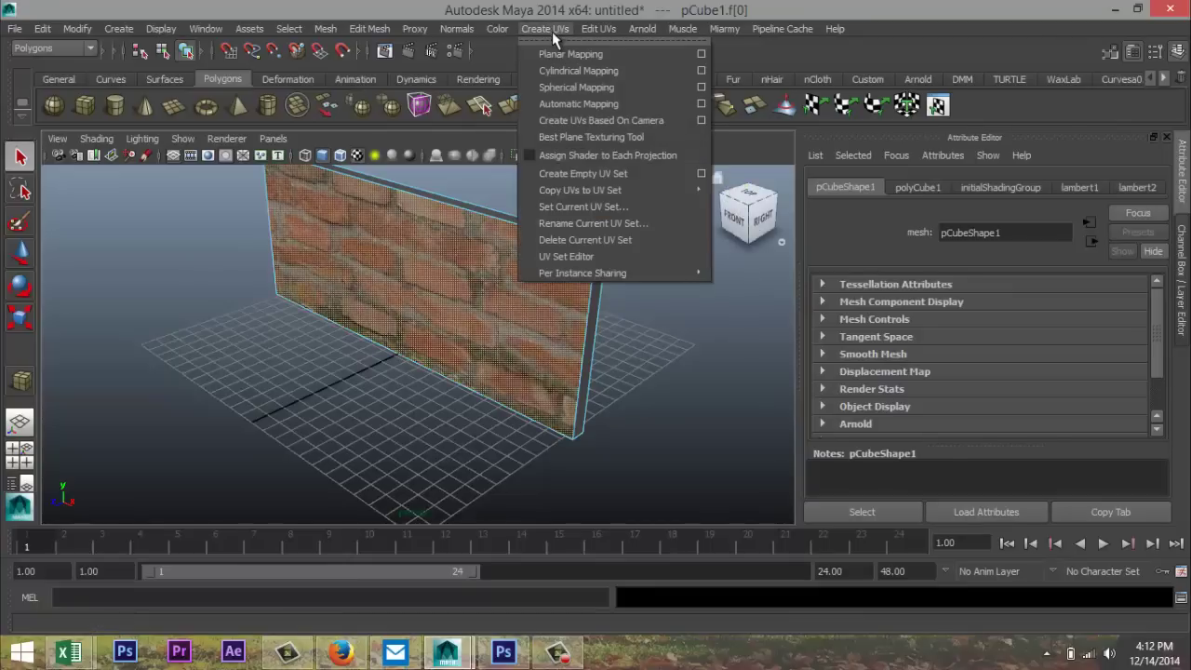
click(579, 104)
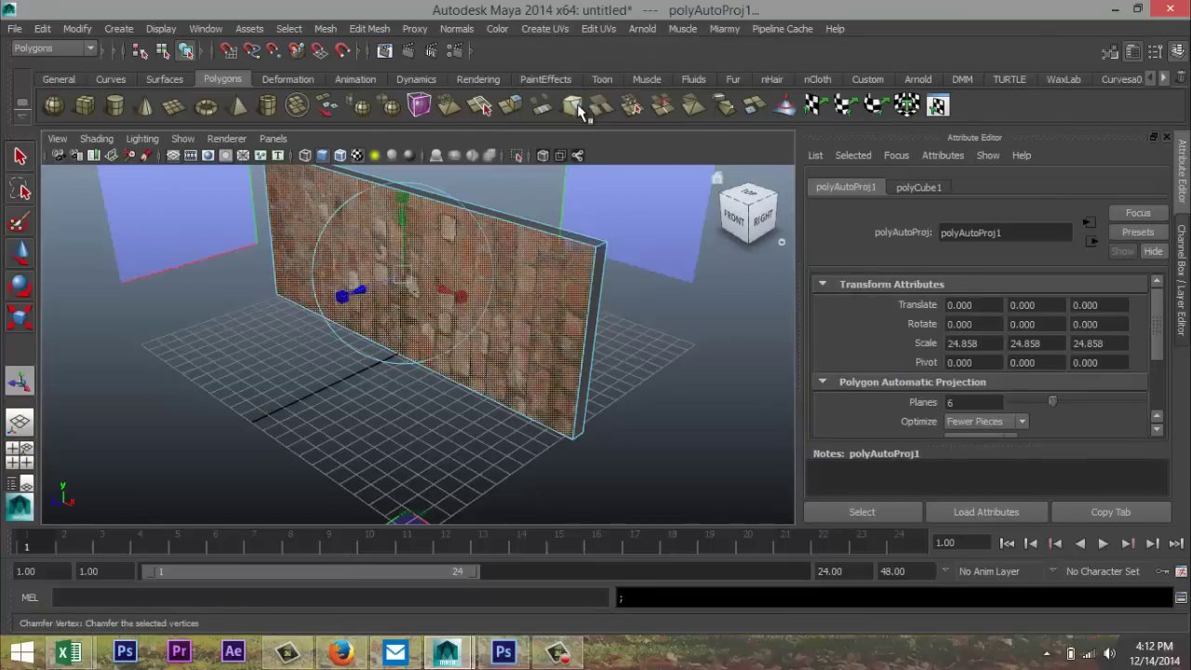
- In the UV Texture Editor, rotate the UV shell 90 degrees so bricks lie horizontal
click(601, 28)
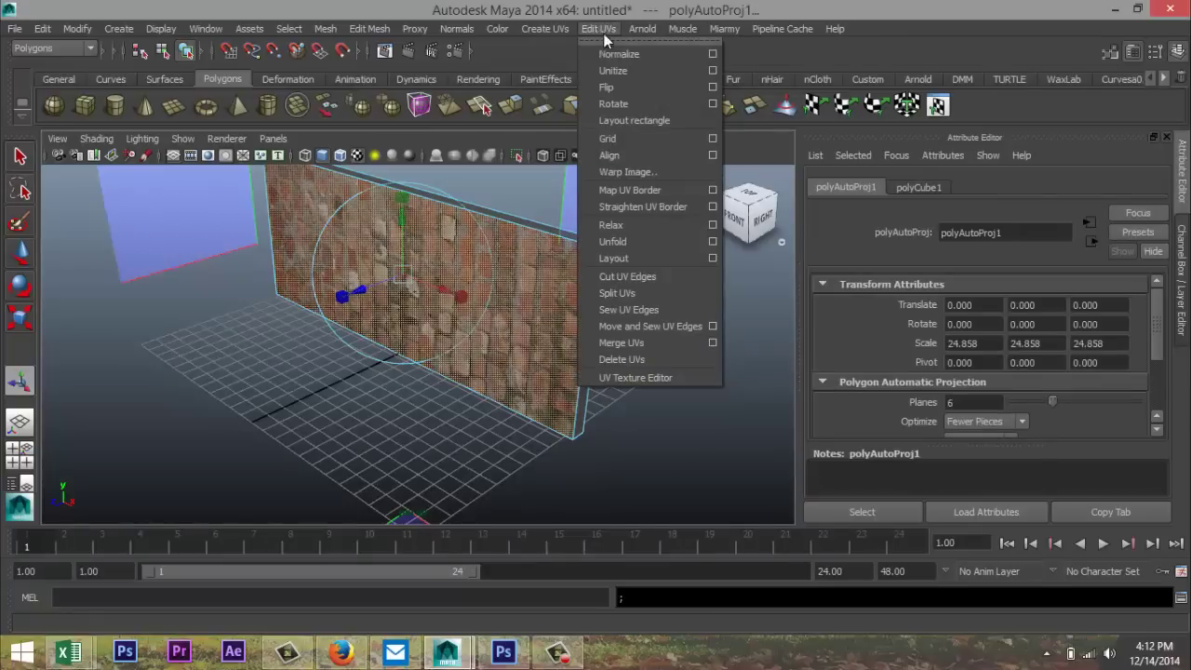
click(676, 379)
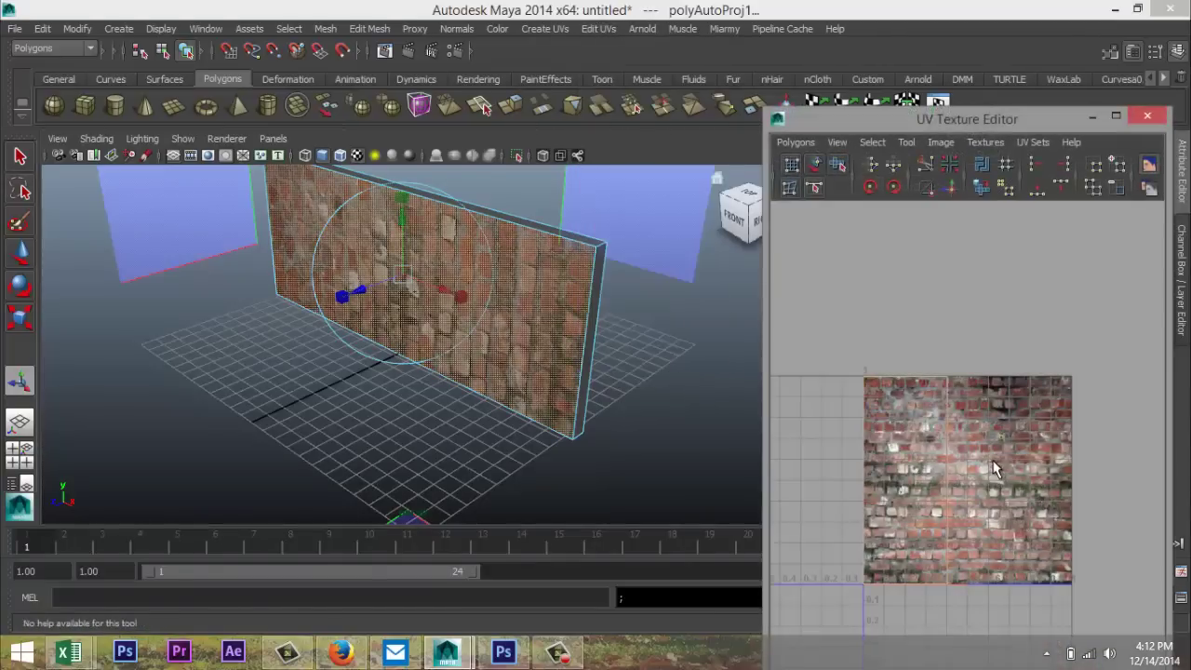
right_drag(990, 462, 1030, 450)
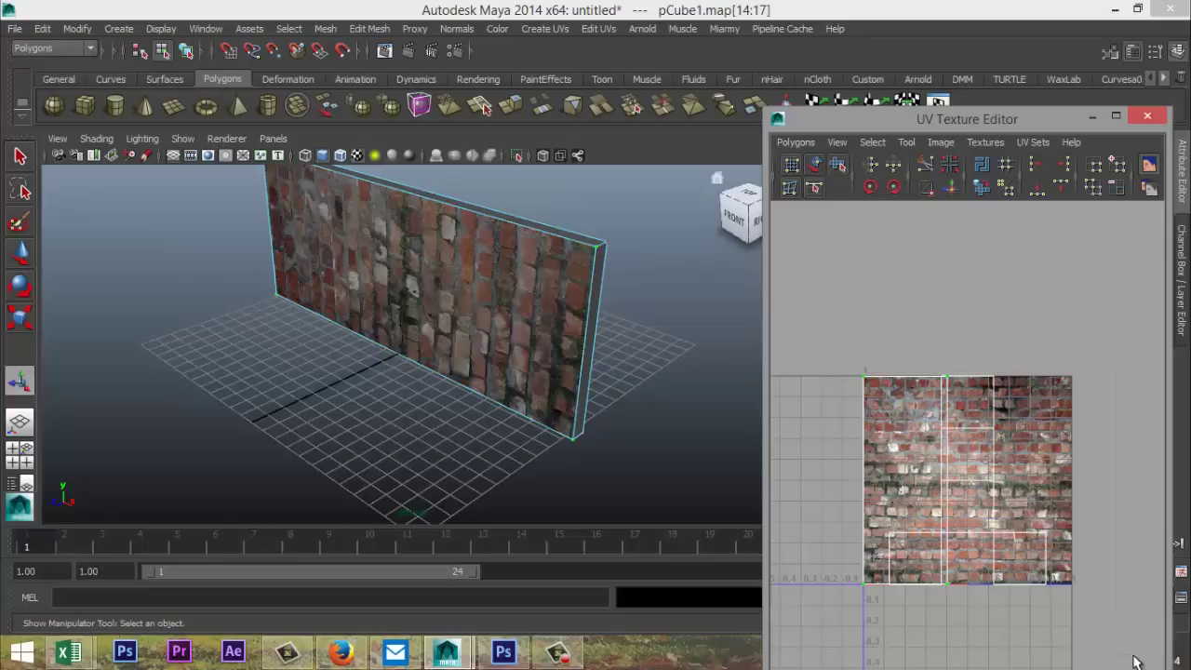
key(e)
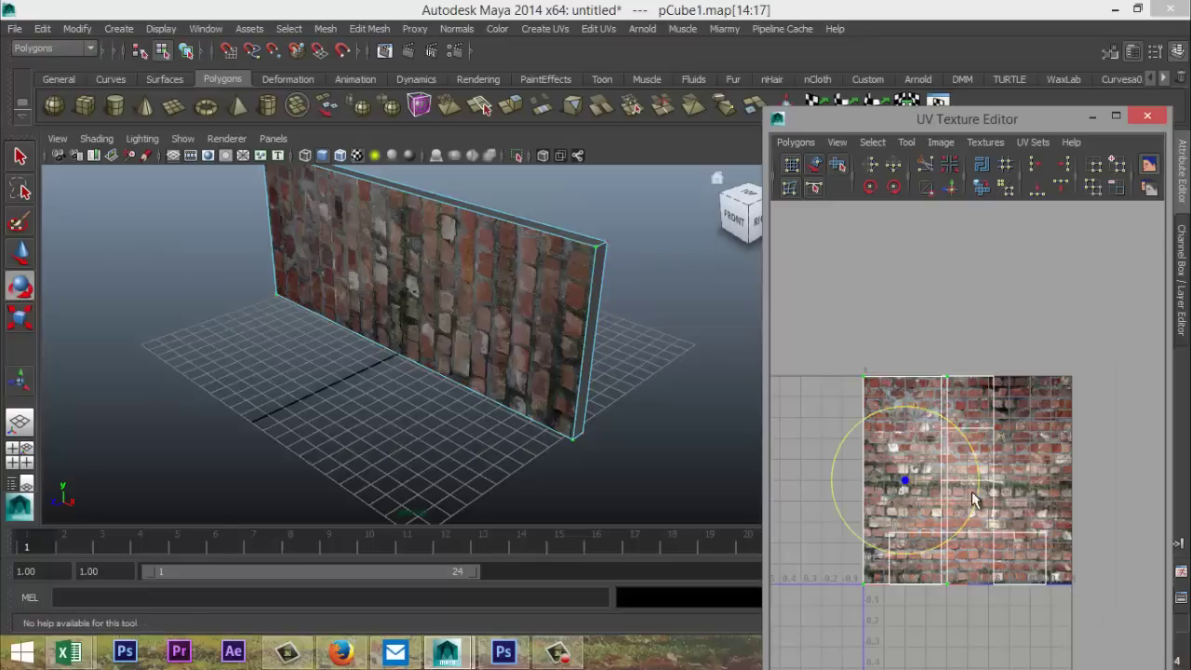
drag(968, 444, 947, 535)
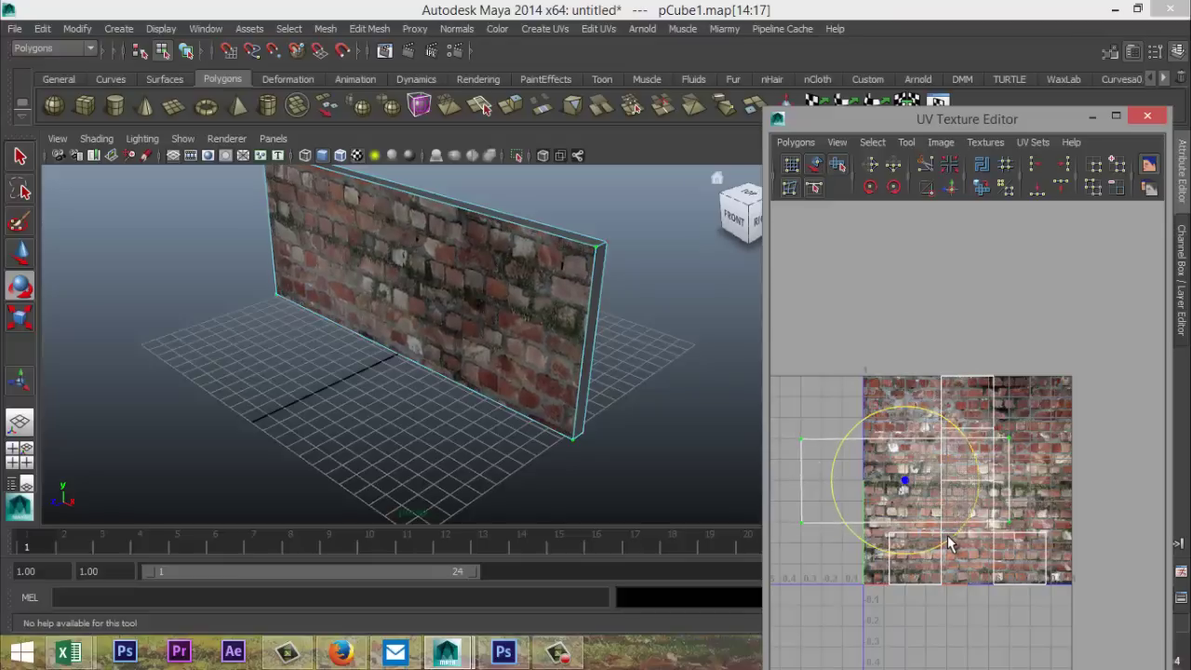
- Close the UV Texture Editor, switch to Viewport 2.0, and view the textured wall head-on
click(1092, 117)
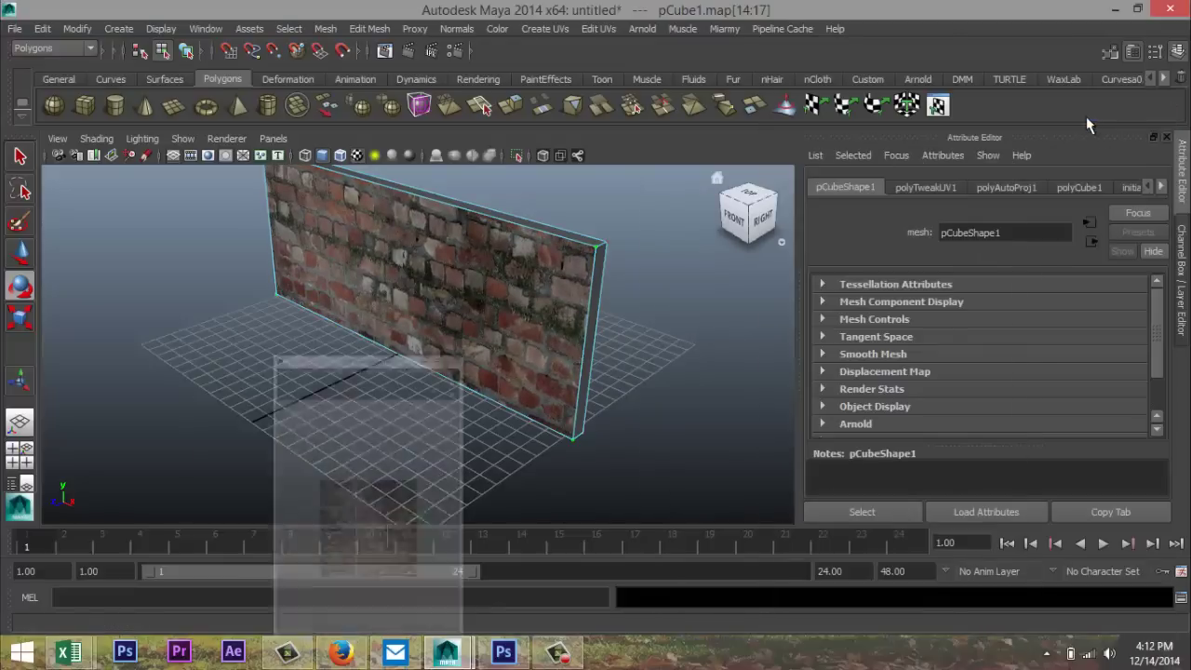
click(215, 138)
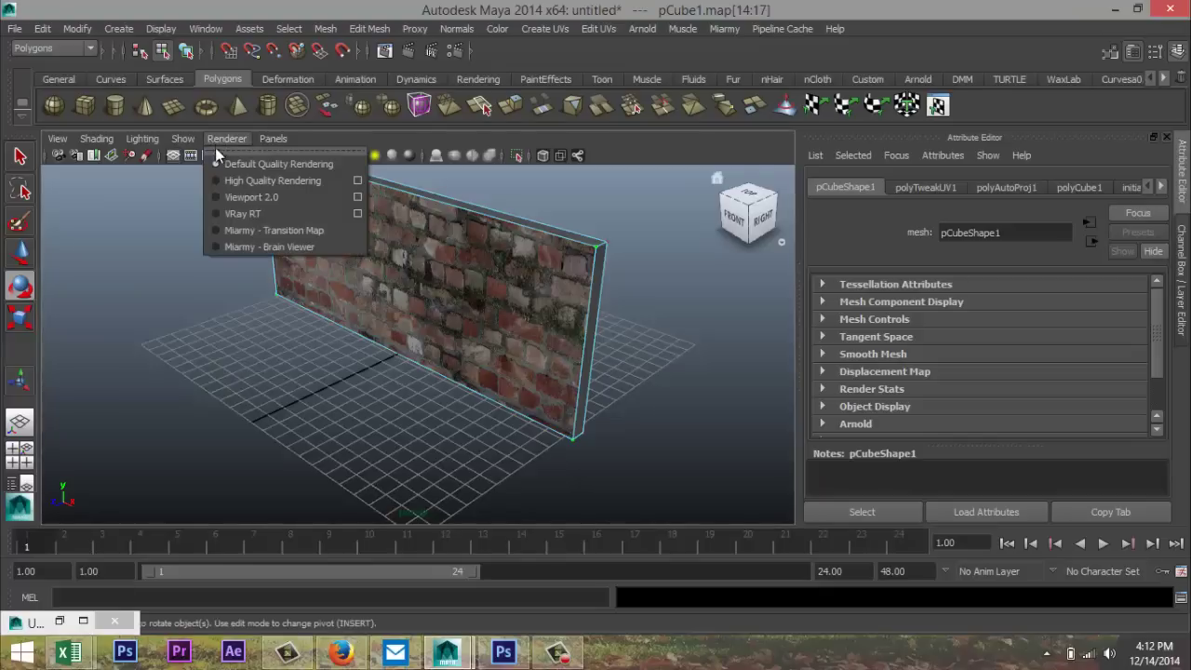
click(220, 197)
scroll(366, 363, up, 5)
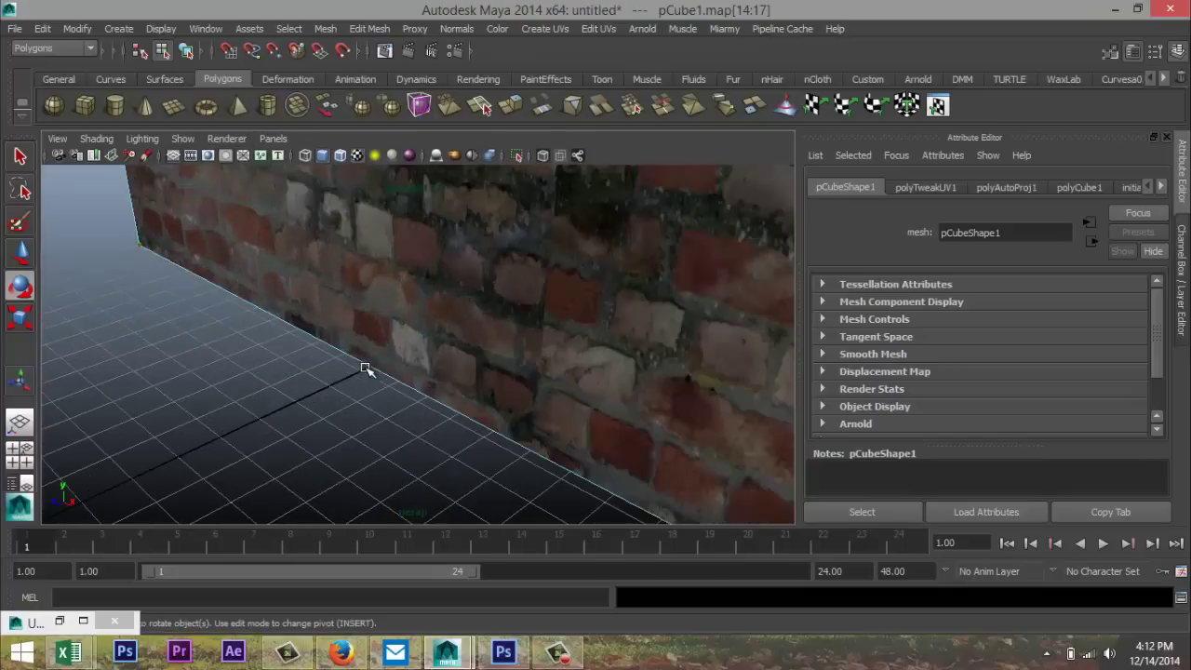
alt+drag(345, 367, 531, 418)
scroll(494, 368, down, 8)
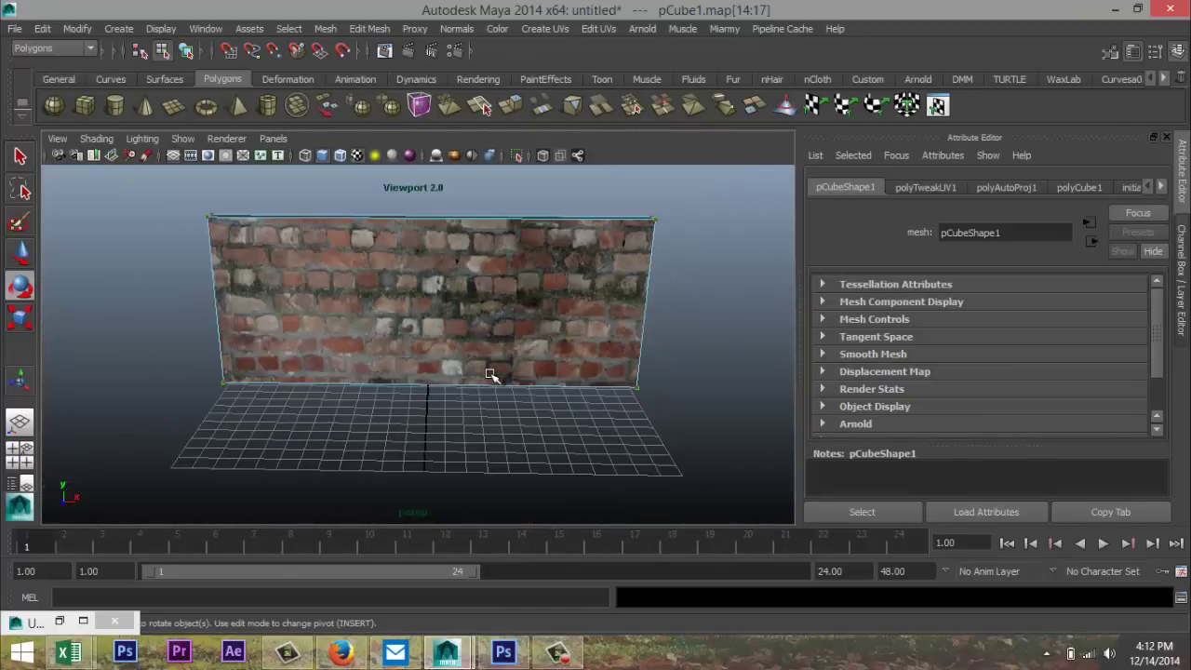
scroll(489, 378, up, 4)
scroll(491, 379, down, 4)
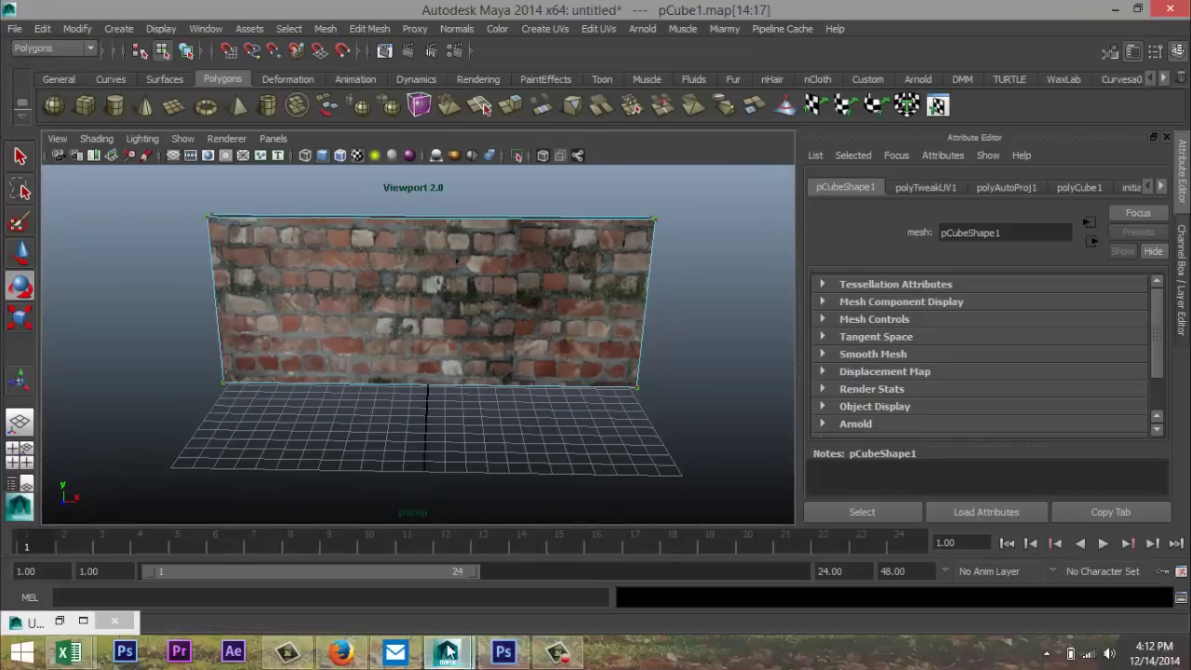
- Open brick wall.jpg in Photoshop, discarding the embedded colour profile
click(502, 651)
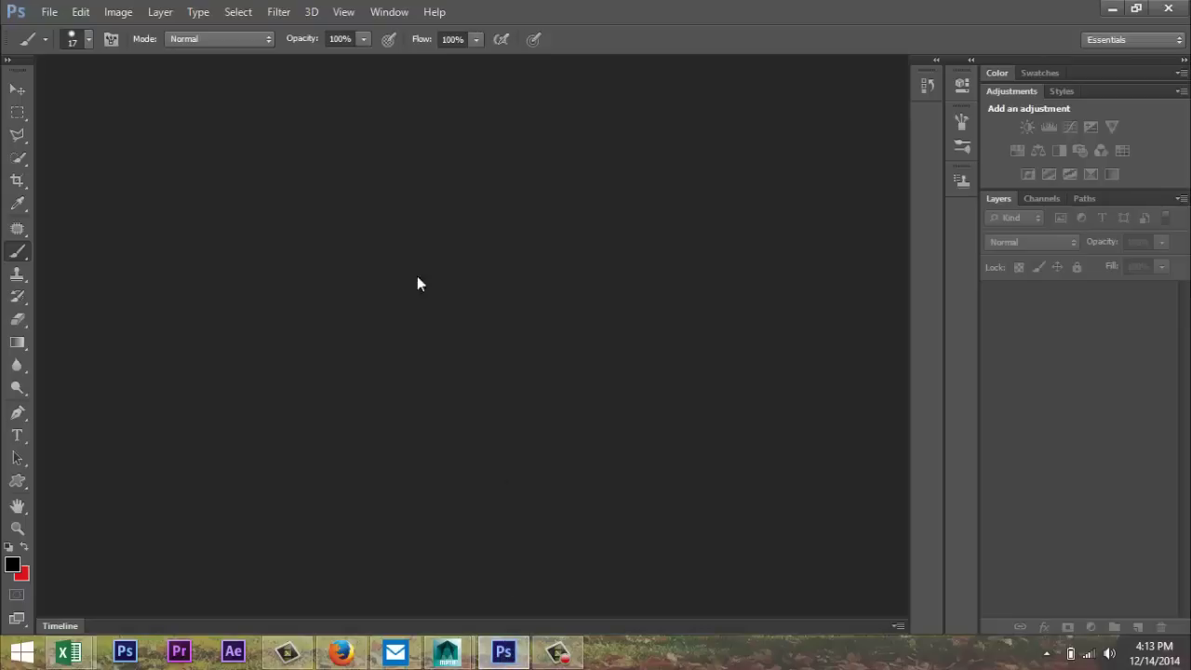
click(49, 11)
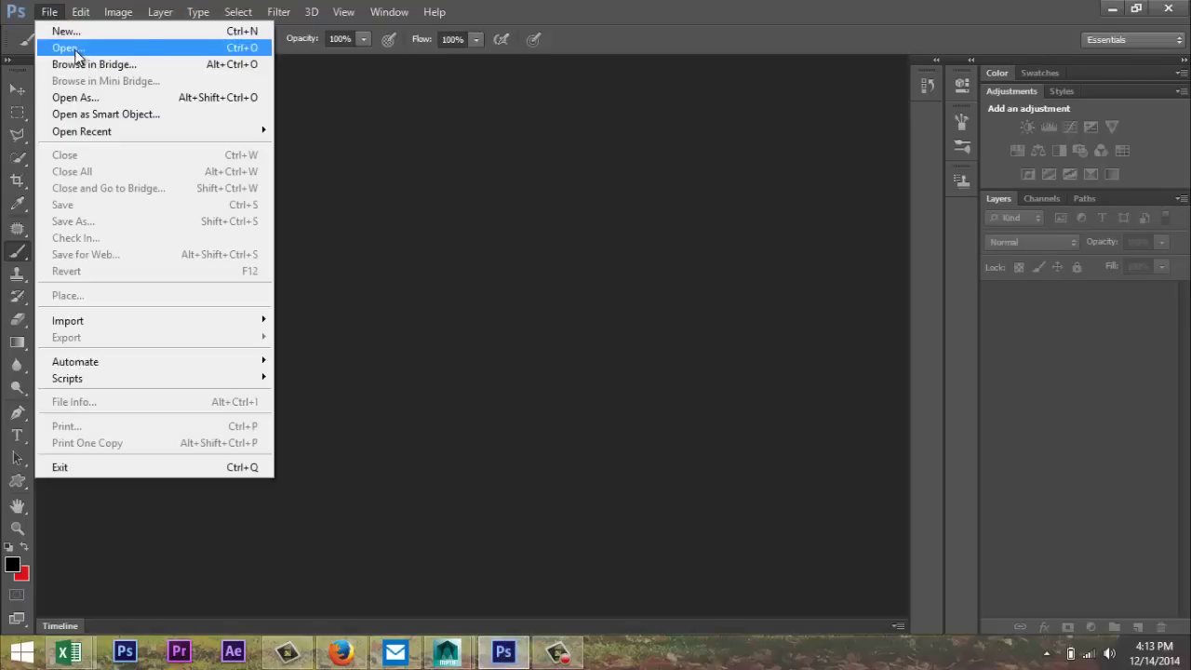
click(74, 48)
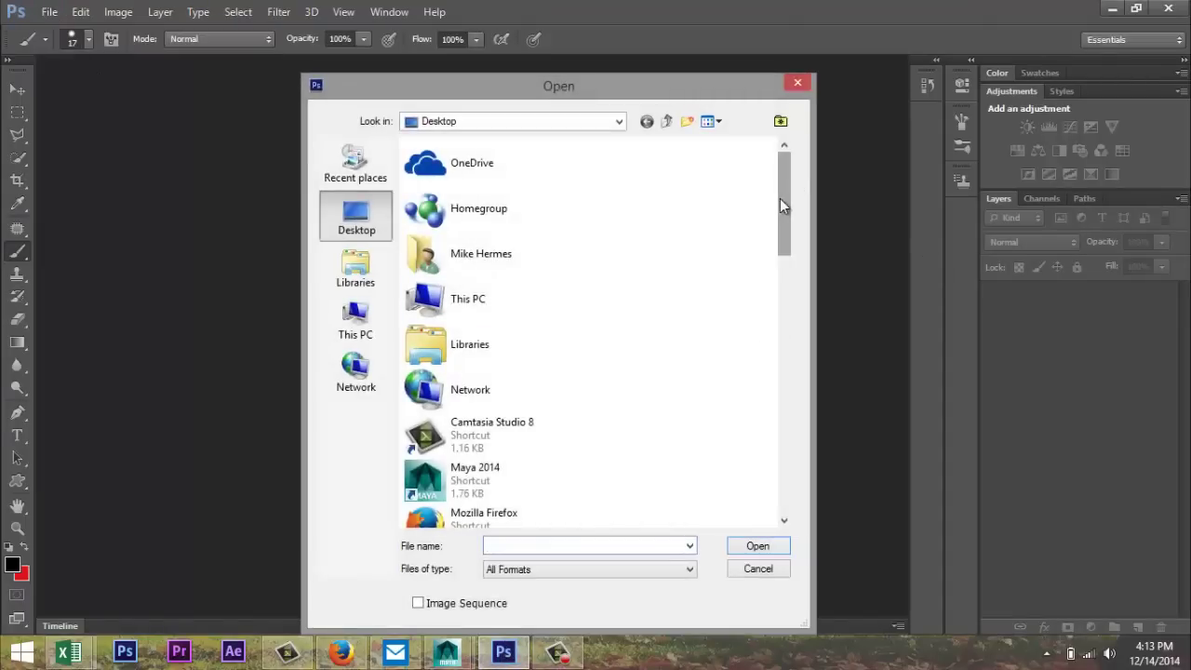
drag(780, 198, 792, 401)
click(563, 456)
click(783, 549)
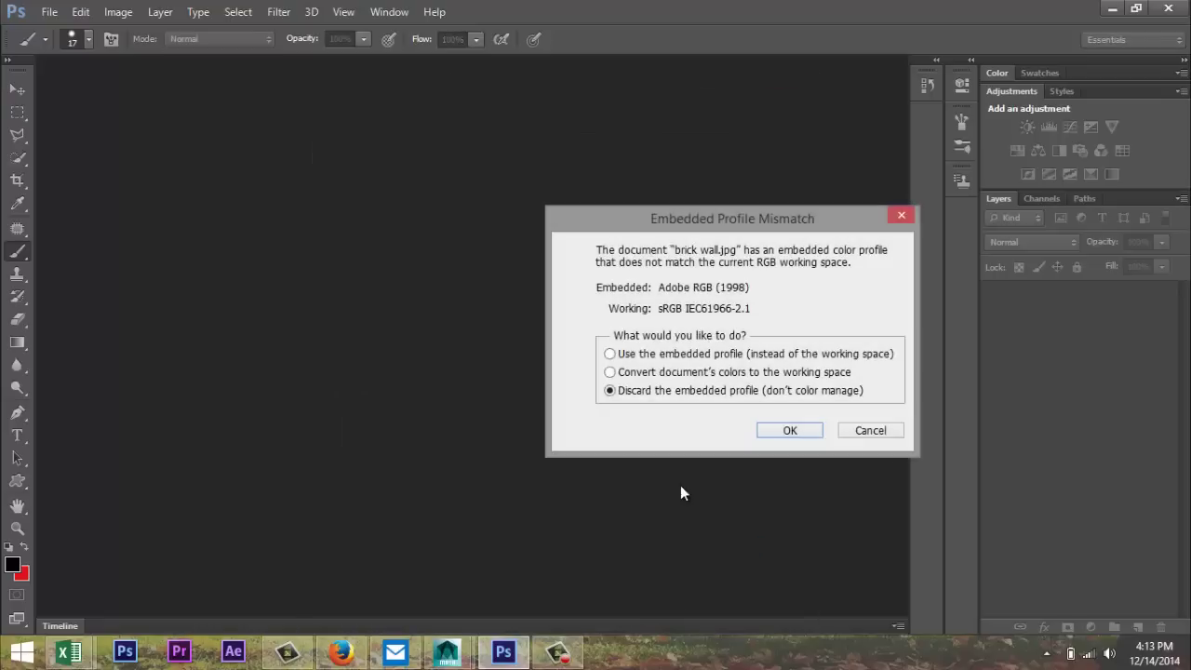
click(788, 431)
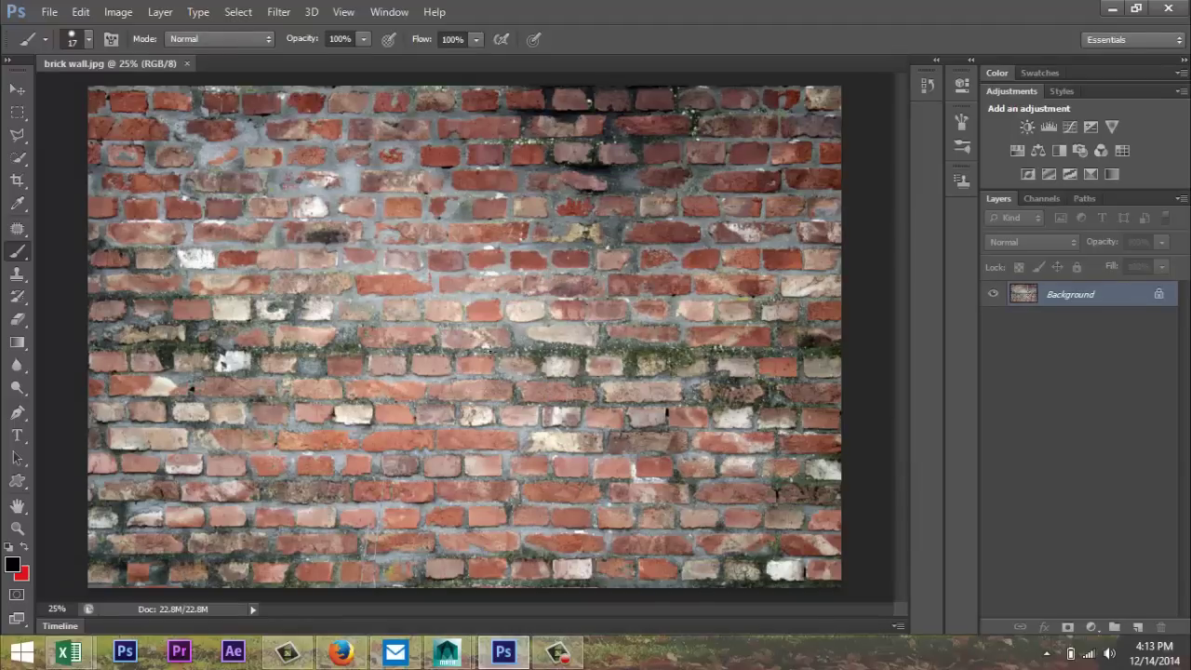
- Convert the brick photo to Grayscale mode
click(119, 12)
mouse_move(152, 37)
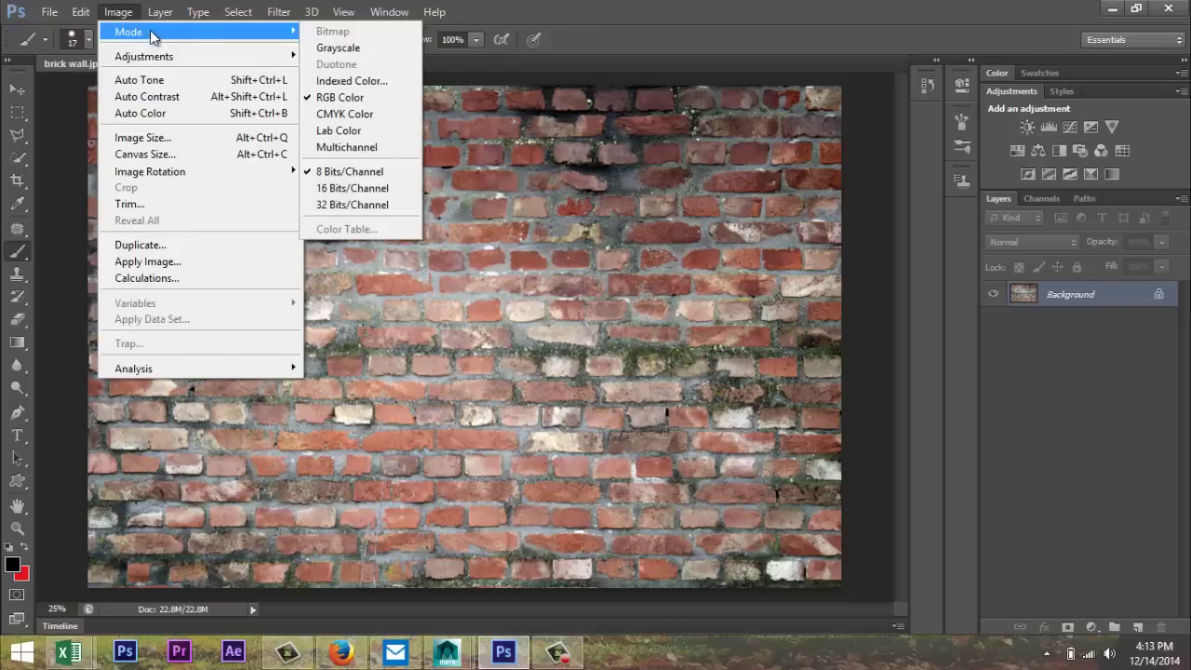
click(335, 48)
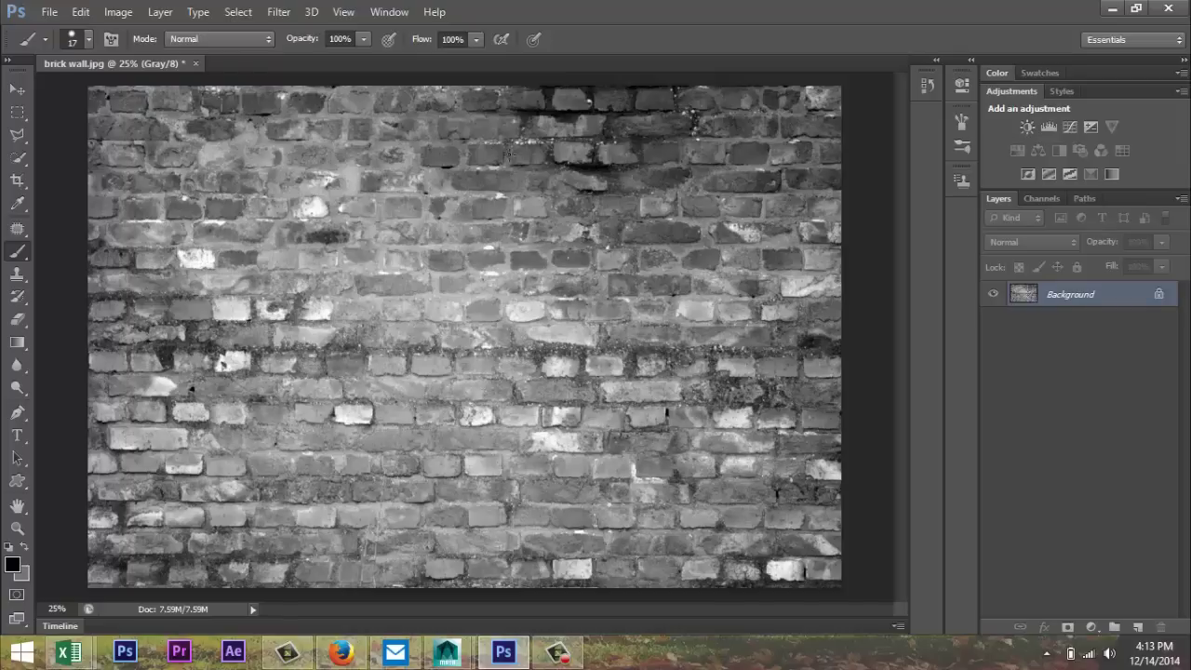
- Invert the grayscale brick image's tones
click(121, 19)
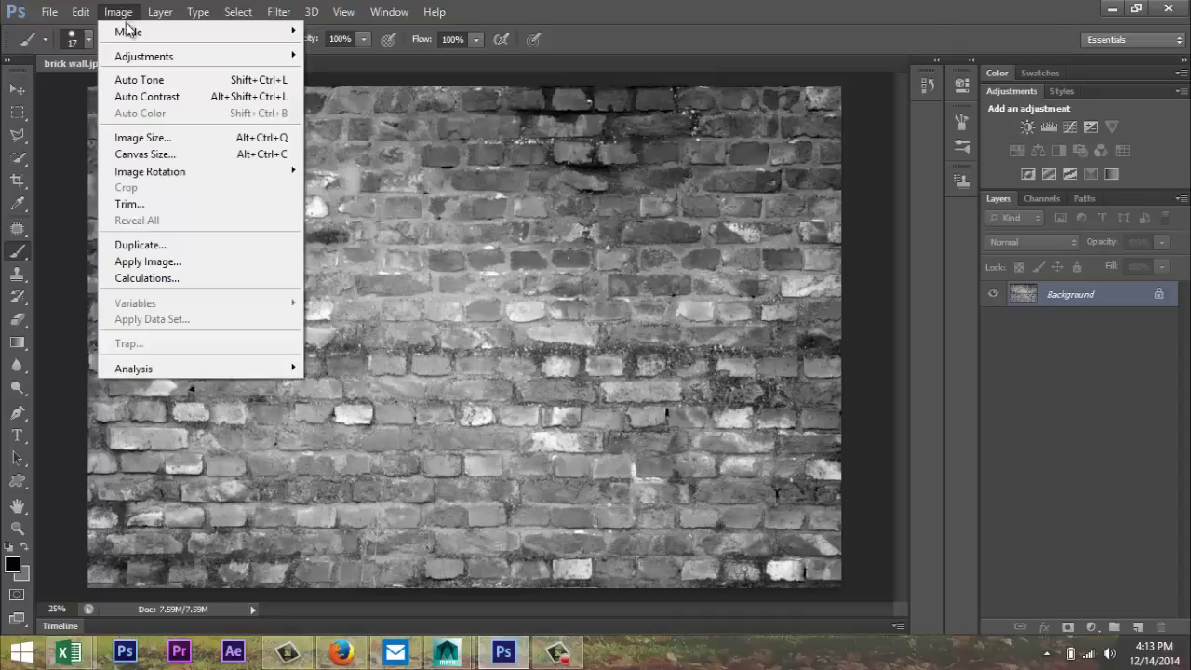
mouse_move(154, 37)
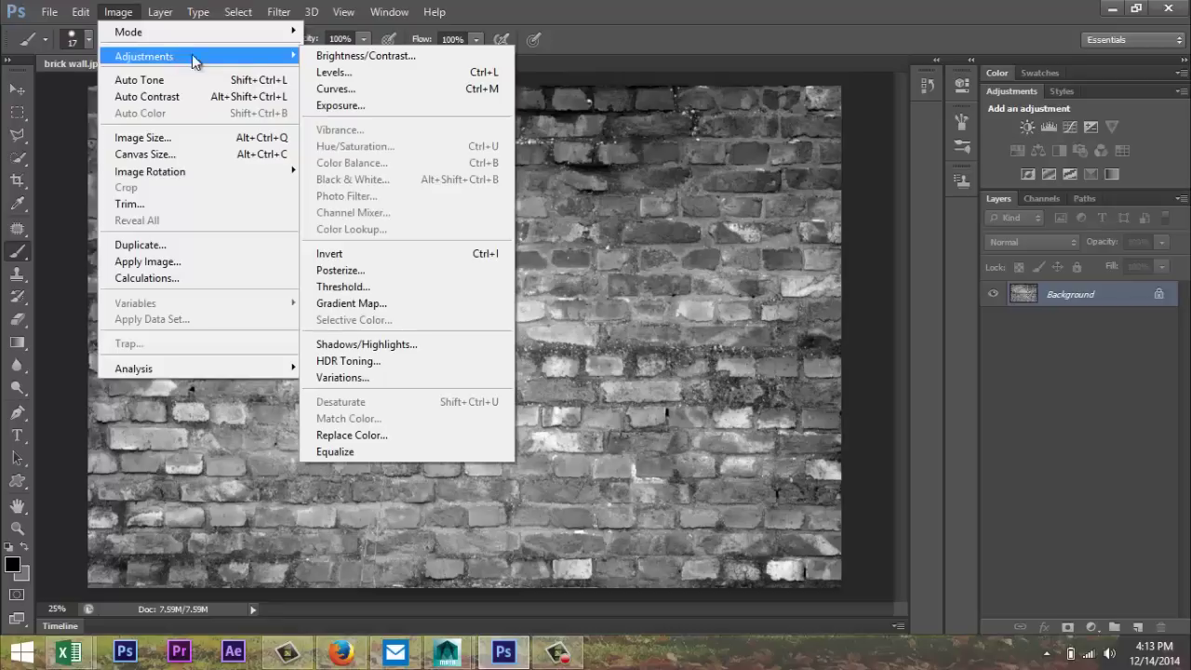
mouse_move(285, 69)
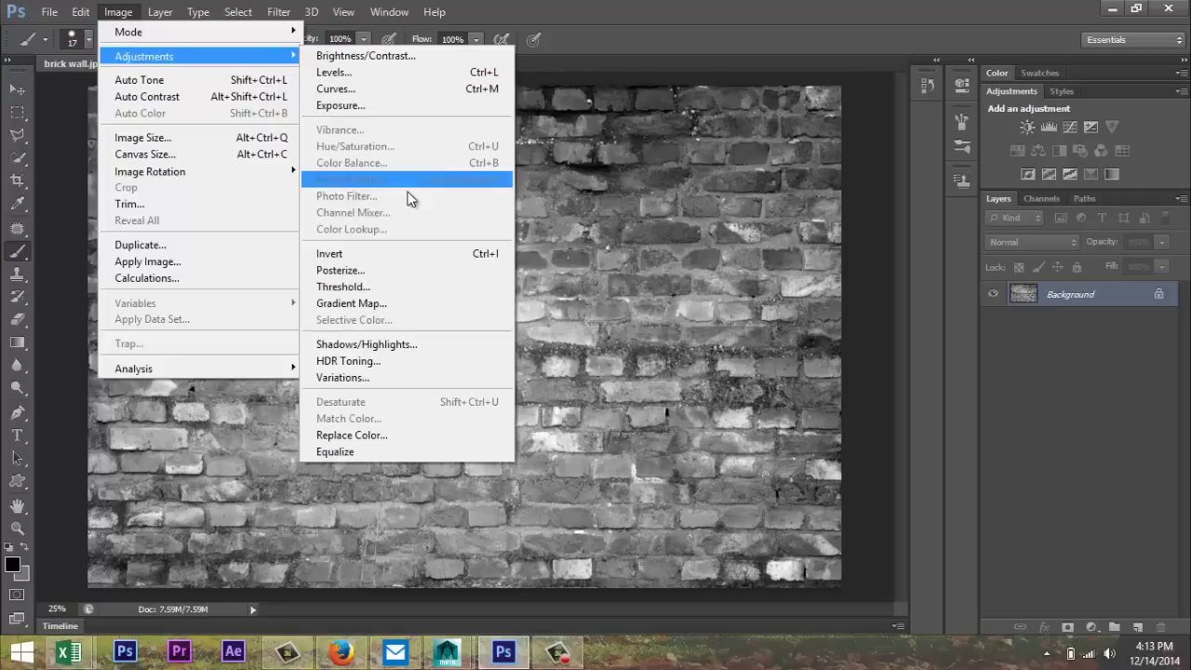
click(348, 256)
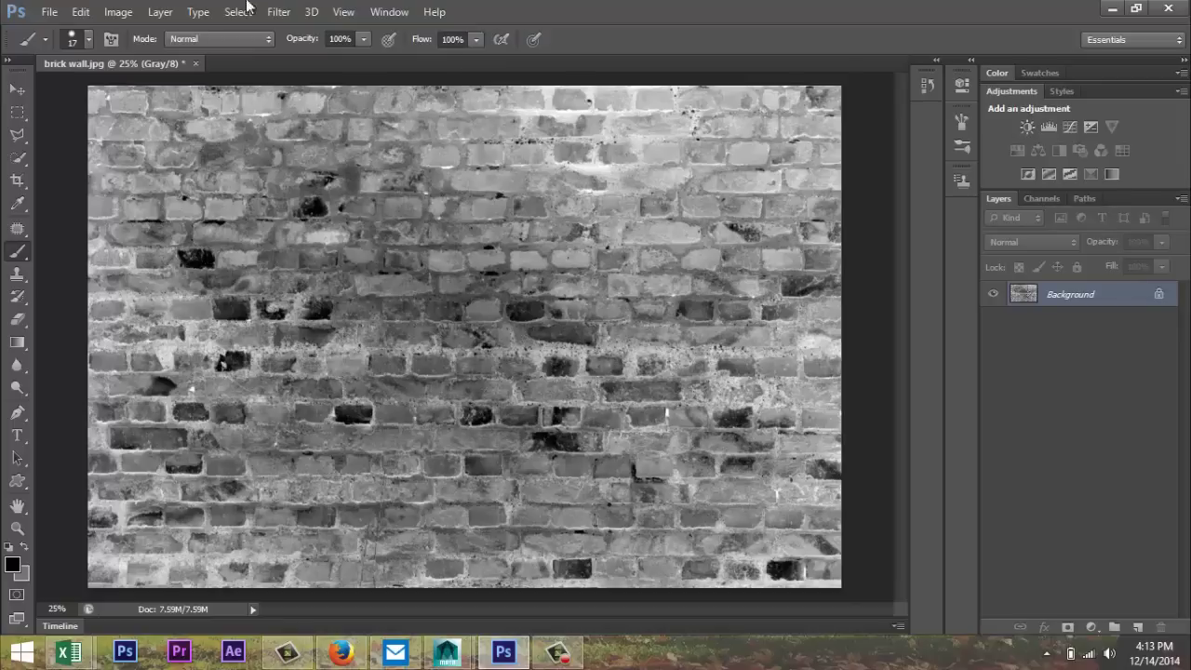
- Apply Brightness/Contrast with Contrast 80 and Brightness 0 to the inverted brick map
click(119, 13)
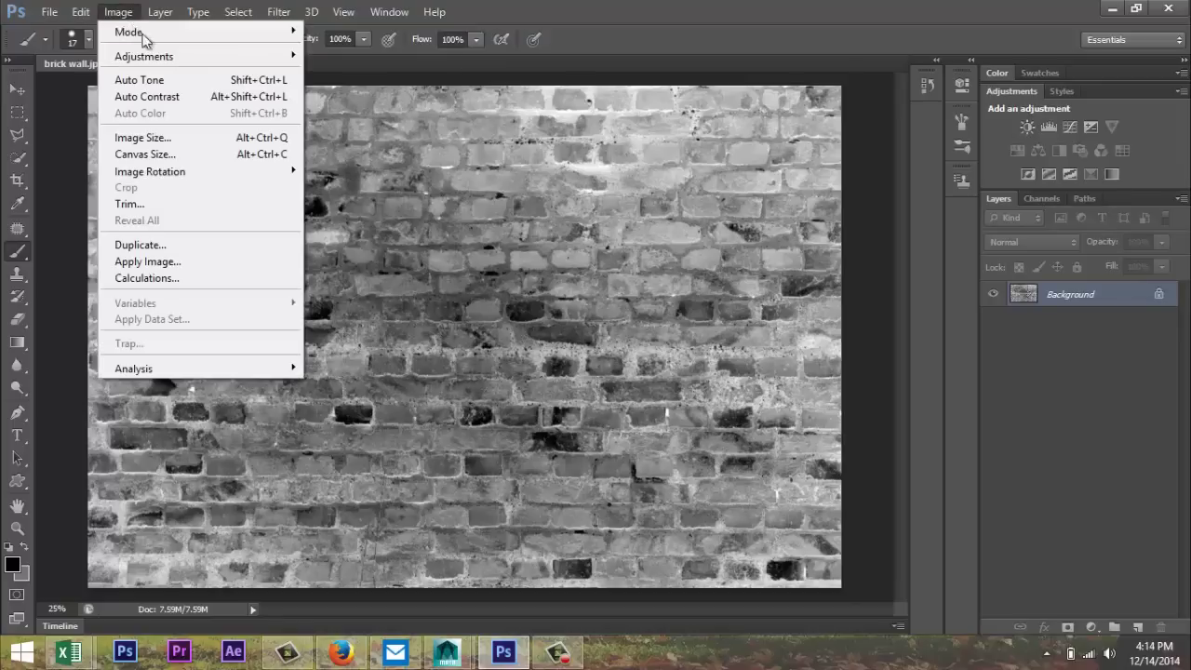
mouse_move(168, 55)
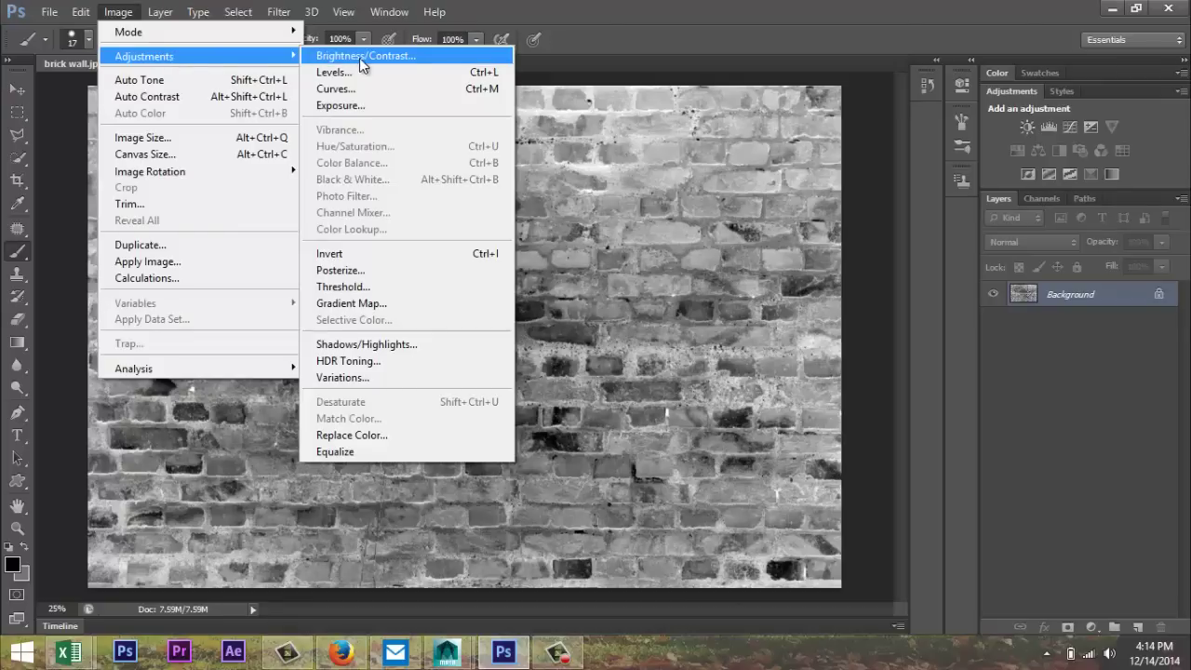
click(398, 56)
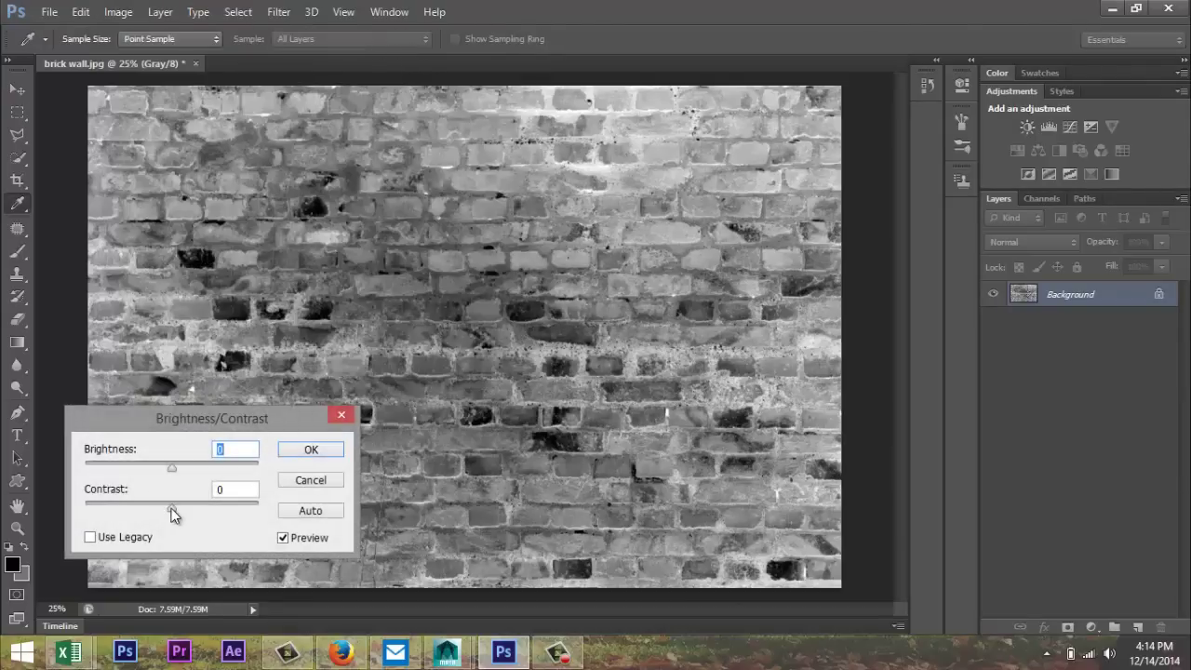
drag(173, 515, 265, 514)
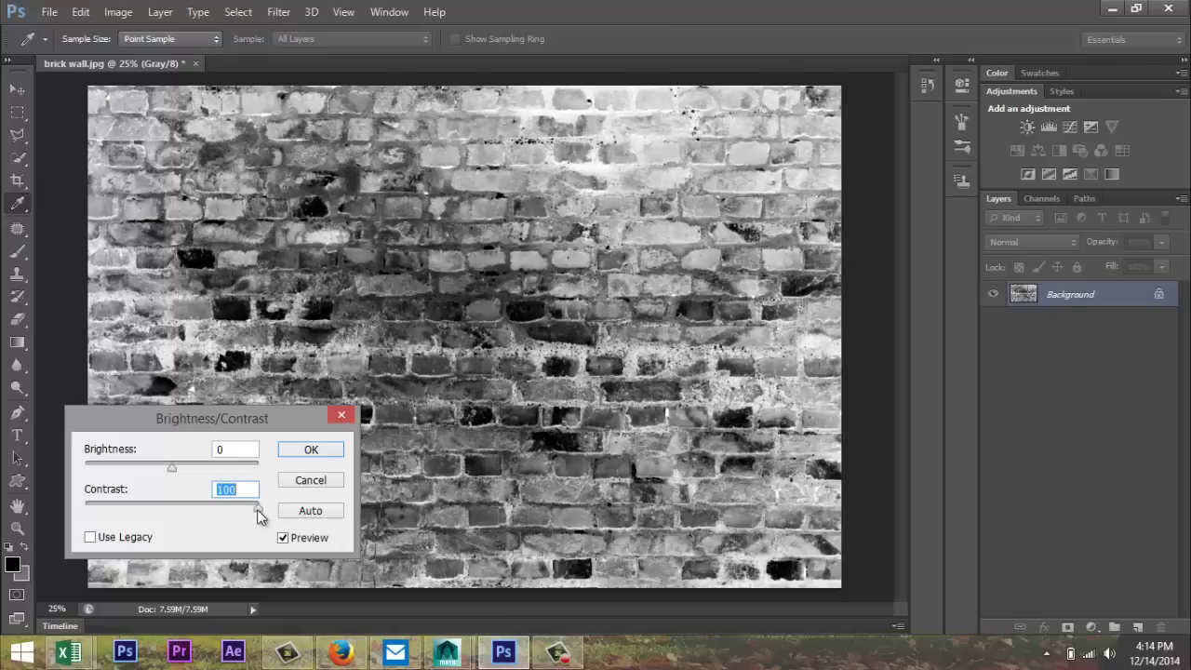
drag(257, 508, 252, 508)
click(241, 509)
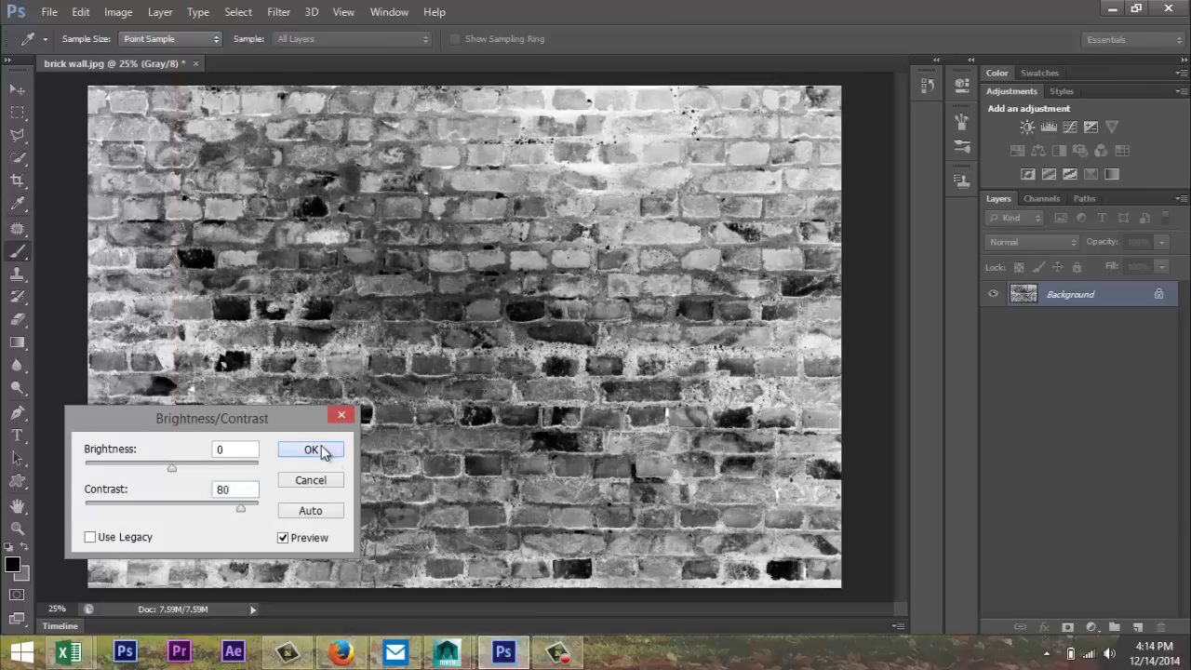
click(316, 448)
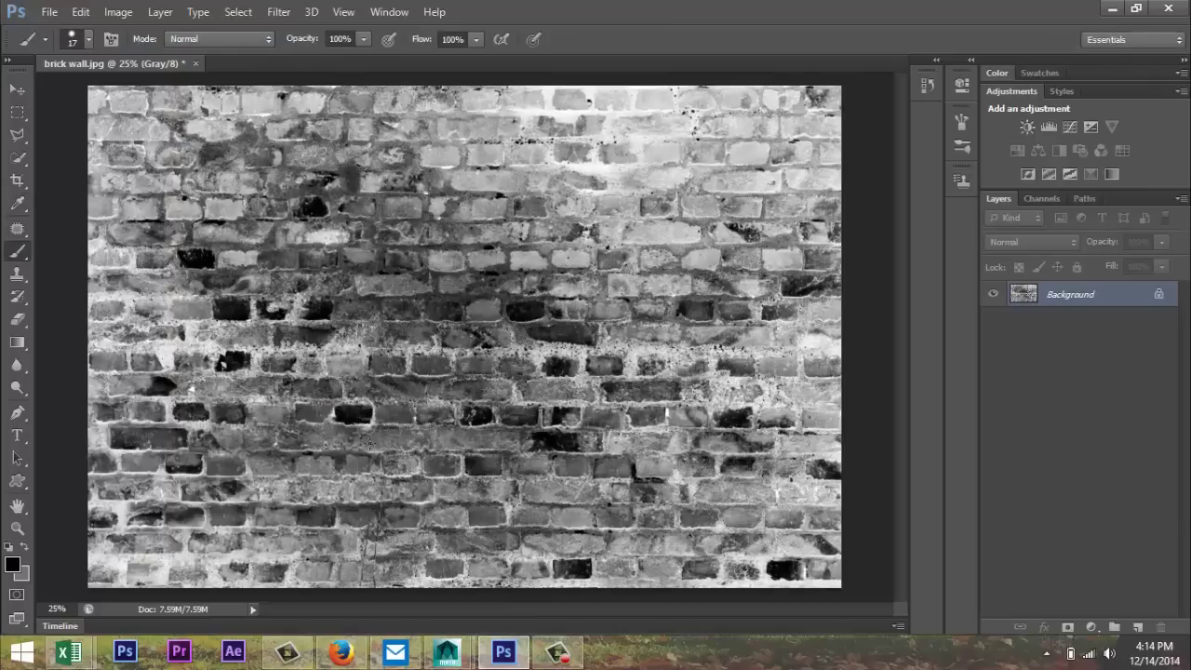
- Save the image to the Desktop as bumpmapwall.jpg at JPEG High quality 9
click(50, 12)
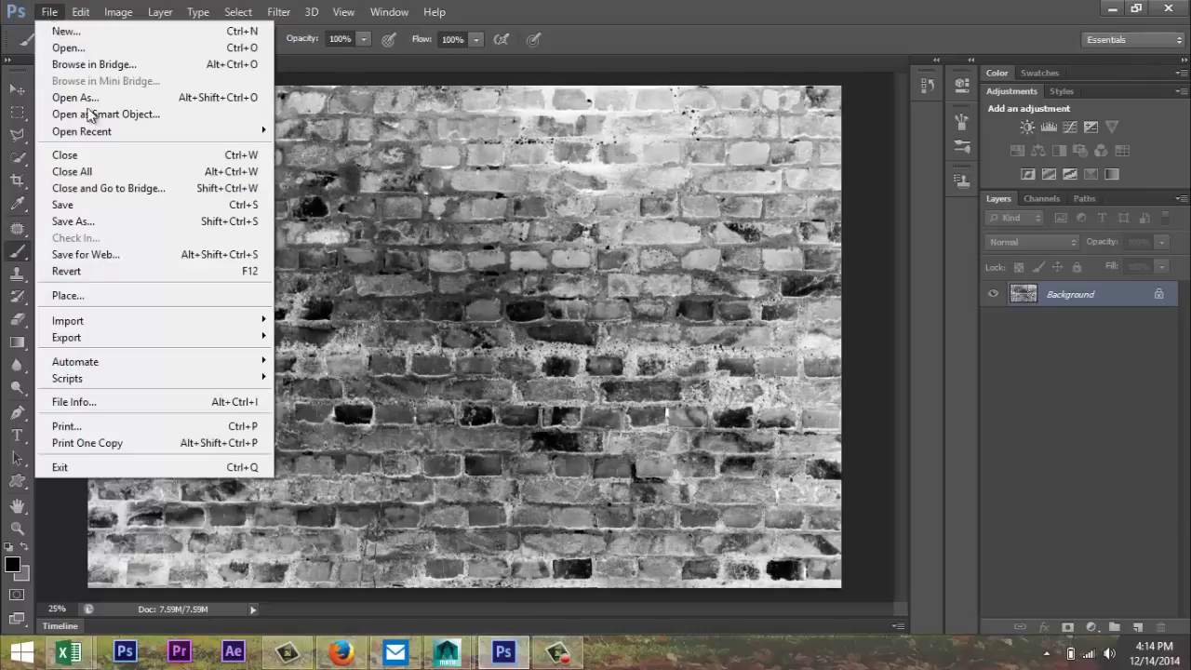
click(84, 221)
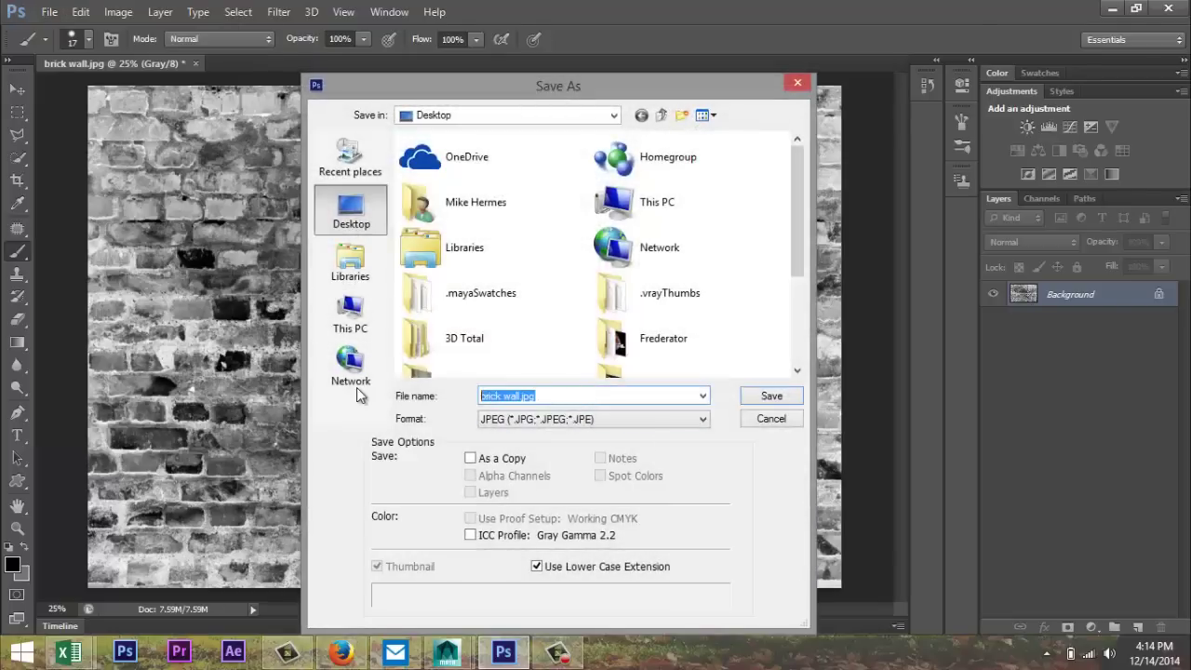
text(bumpm)
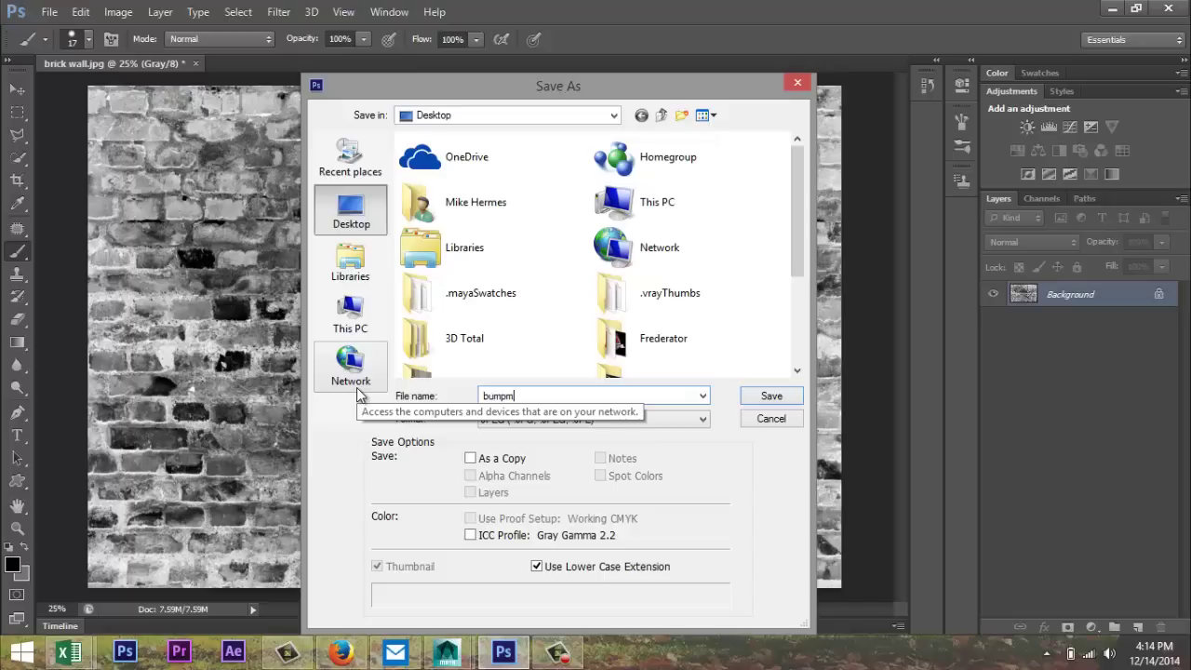
text(apwall)
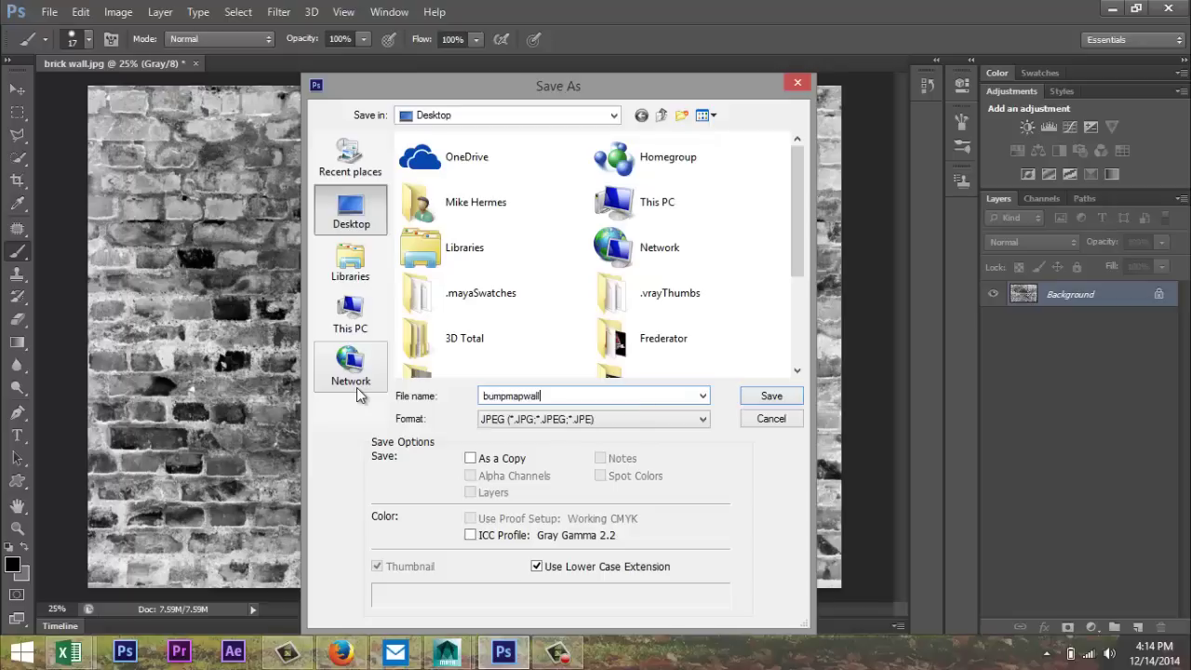
click(772, 397)
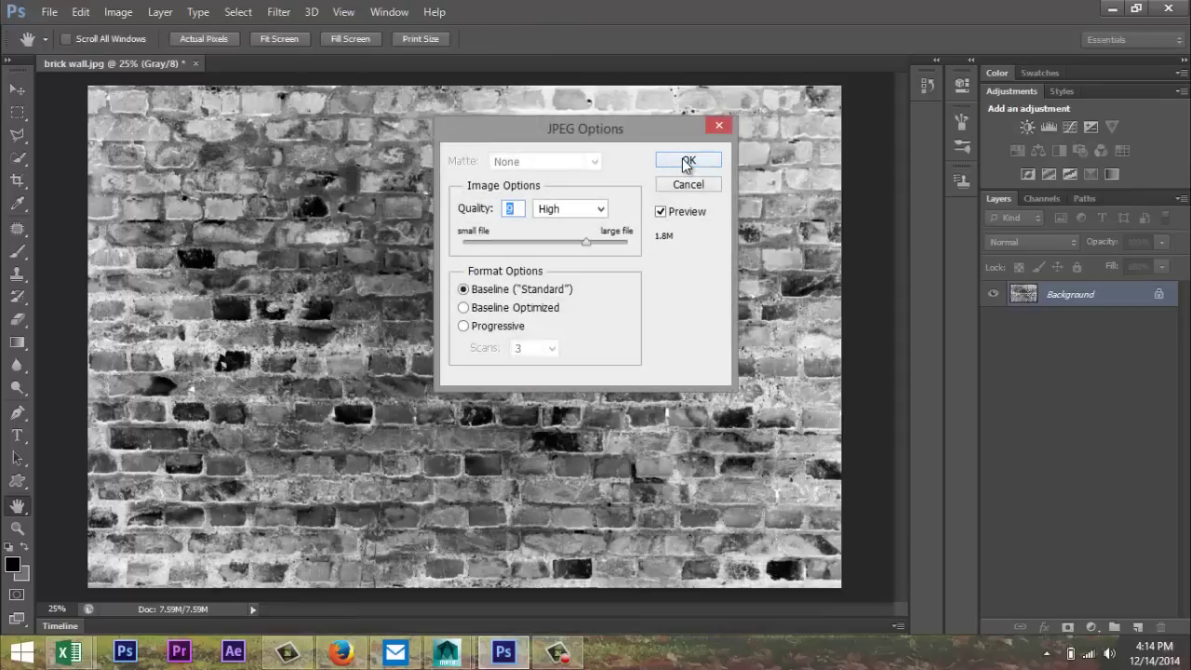
click(687, 127)
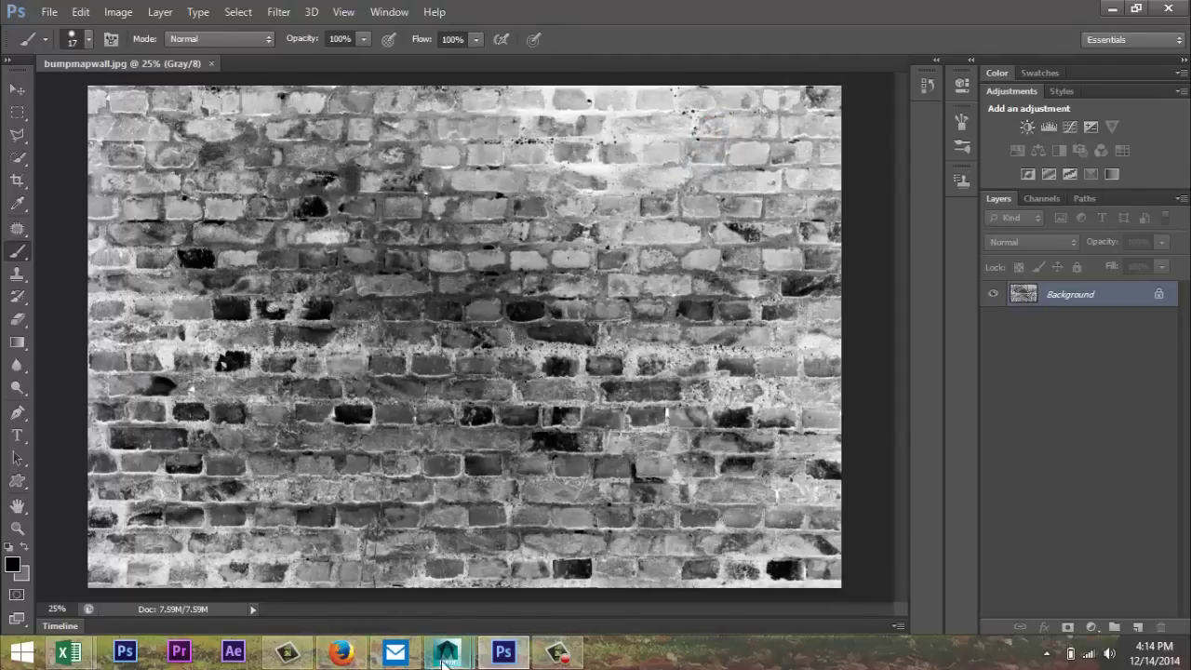
- Back in Maya, orbit around the wall and select its front face
mouse_move(449, 659)
click(499, 534)
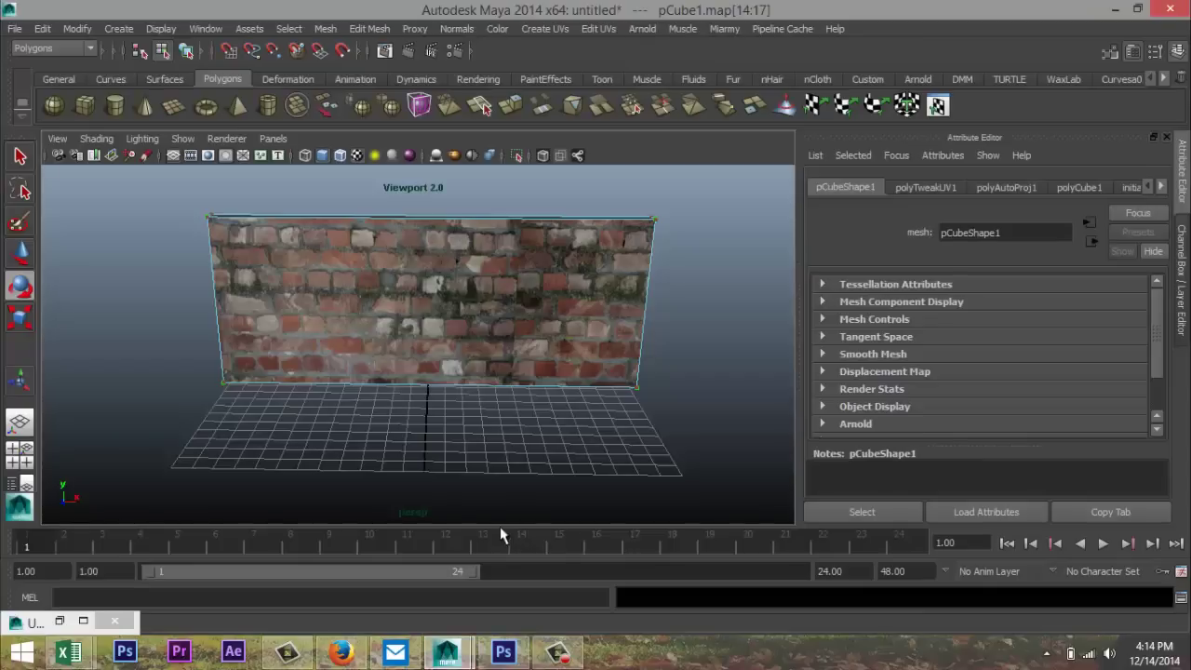
alt+drag(482, 447, 407, 443)
scroll(416, 446, up, 5)
scroll(414, 442, down, 5)
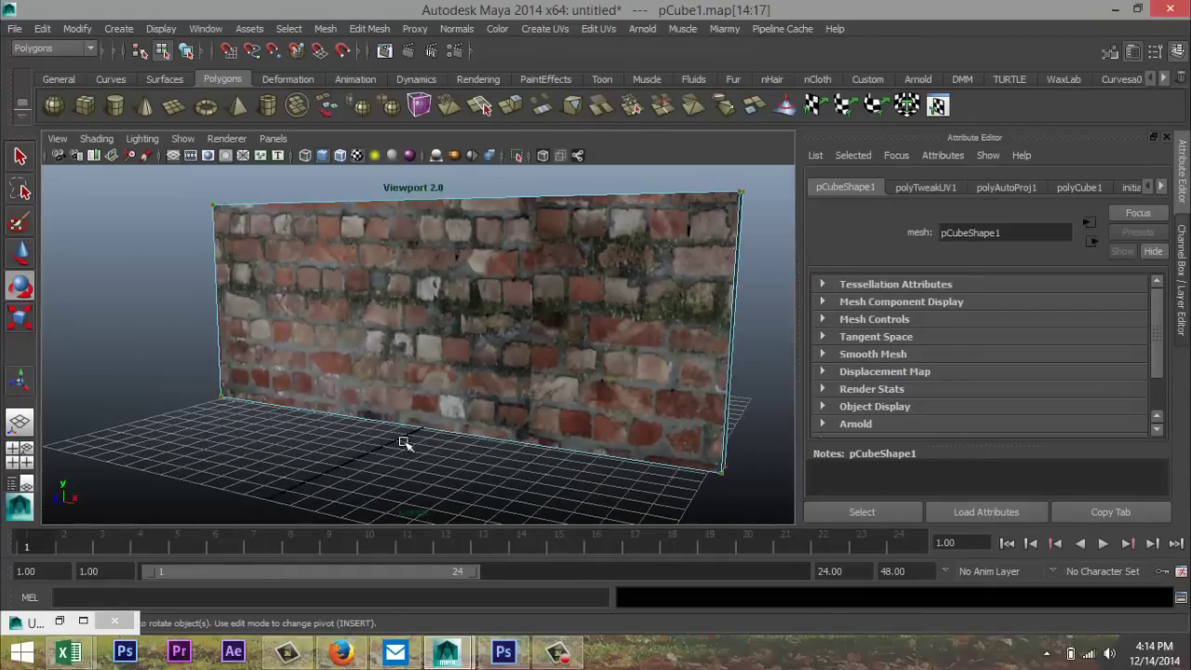
right_drag(452, 272, 467, 314)
click(477, 314)
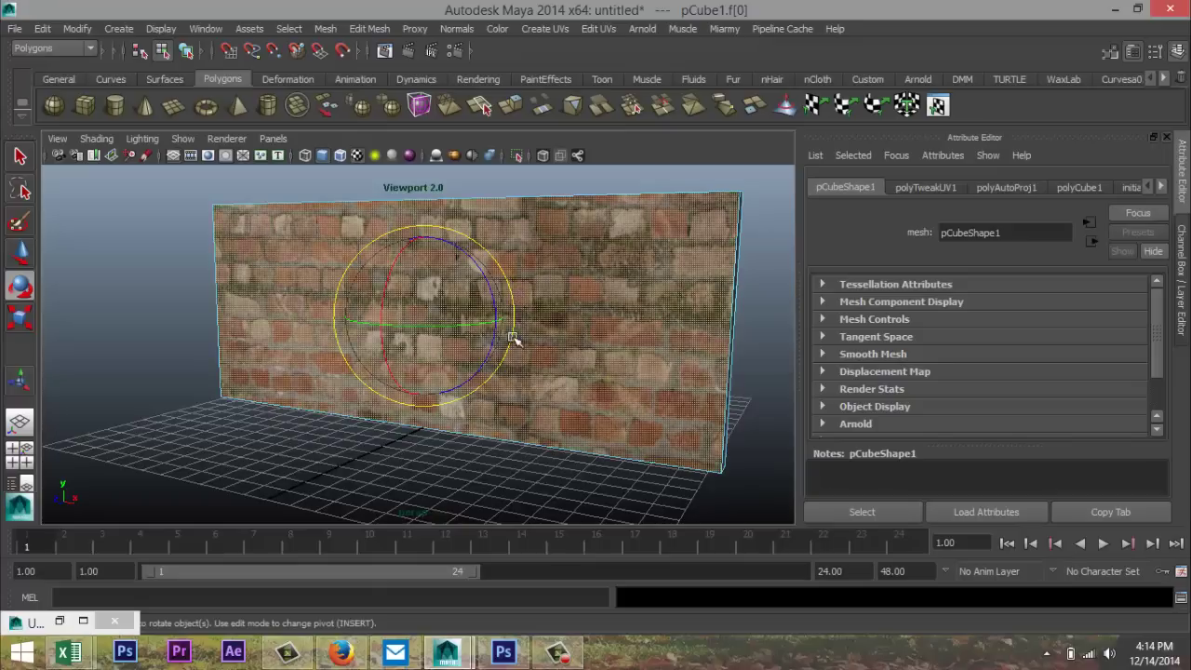
- In the UV Texture Editor, select the front face's eight UVs and move them right
click(607, 29)
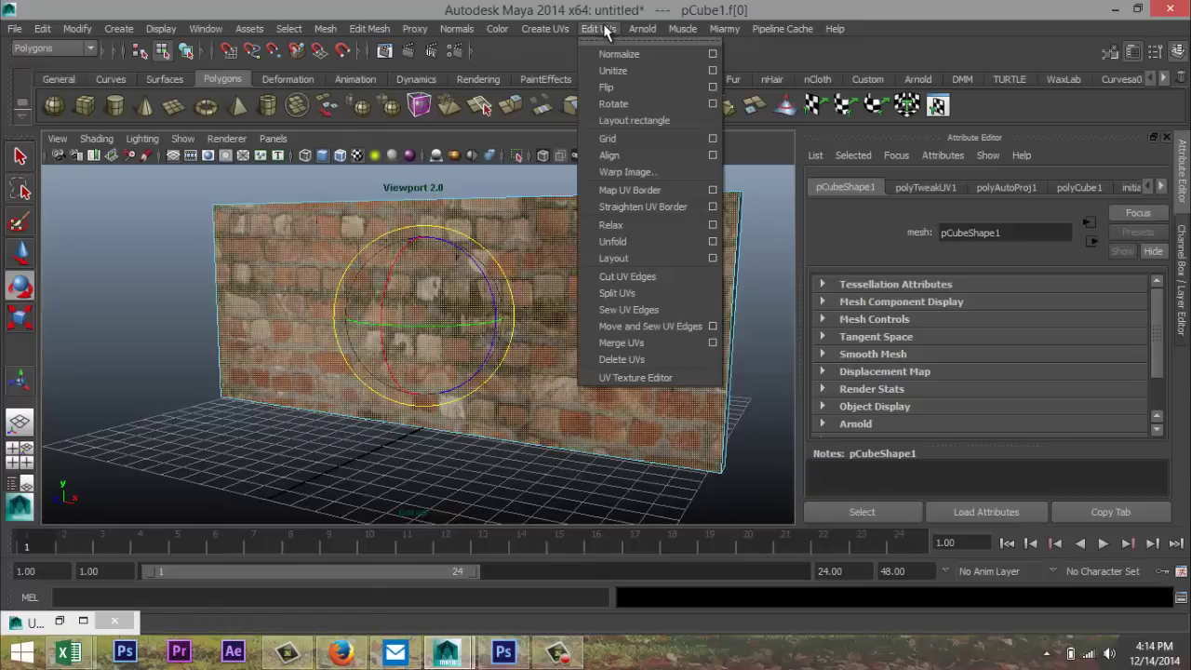
click(664, 374)
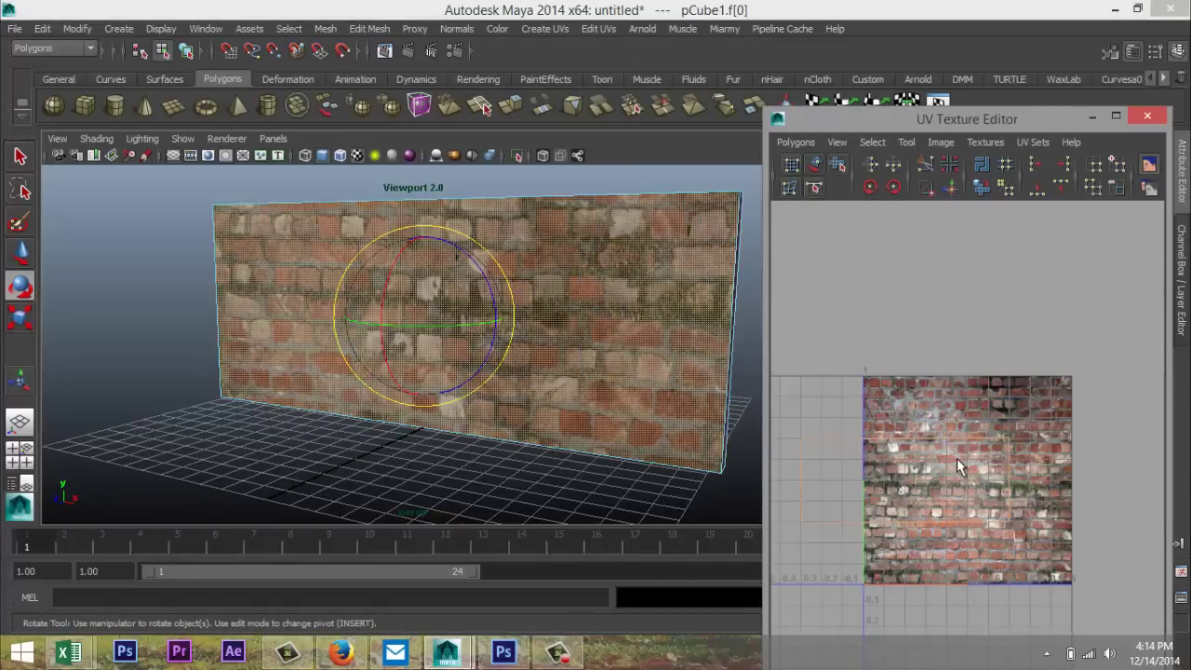
right_drag(957, 458, 907, 419)
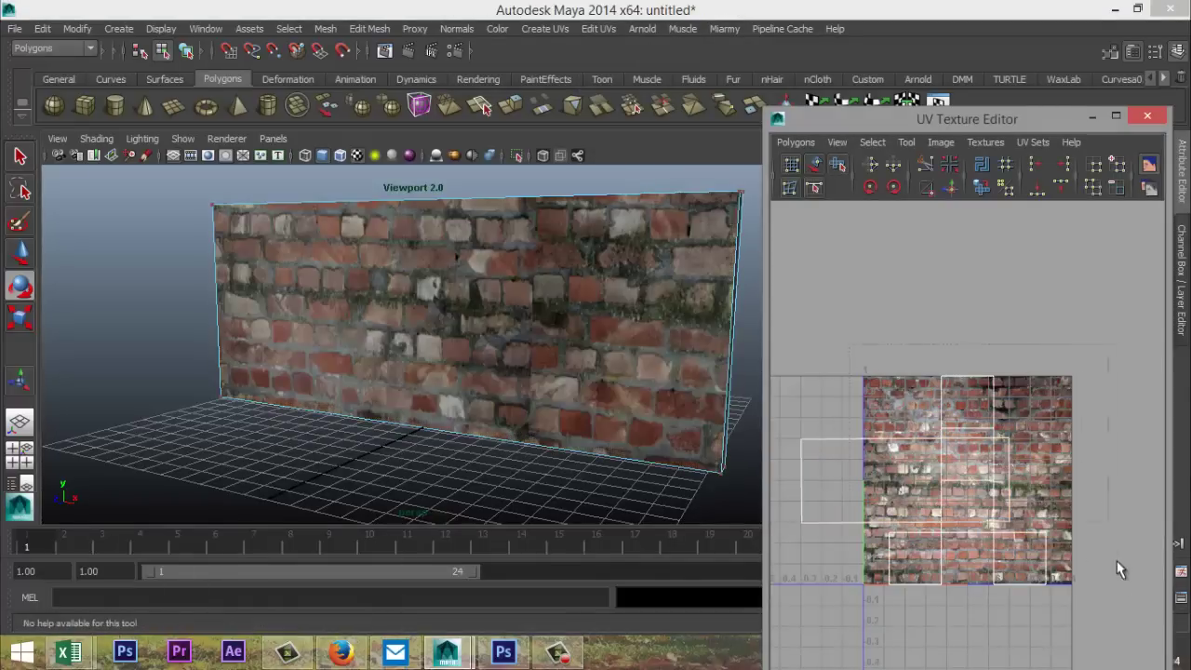
drag(791, 367, 1054, 586)
key(e)
click(814, 441)
drag(800, 434, 959, 559)
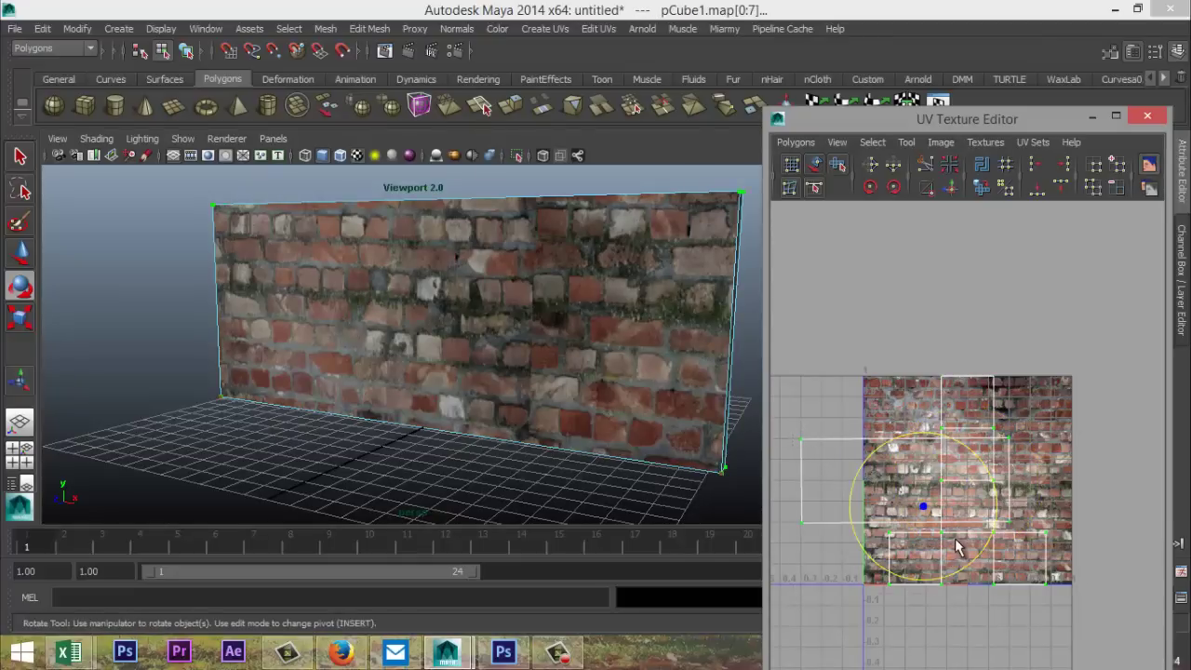
key(w)
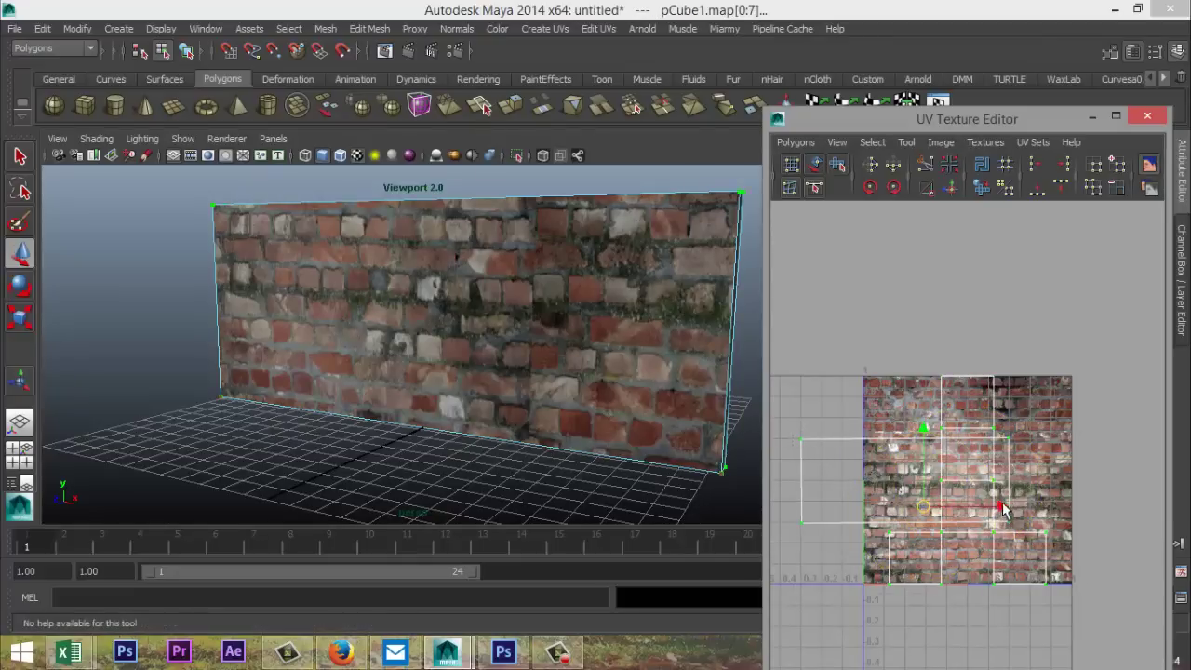
drag(1002, 507, 1066, 519)
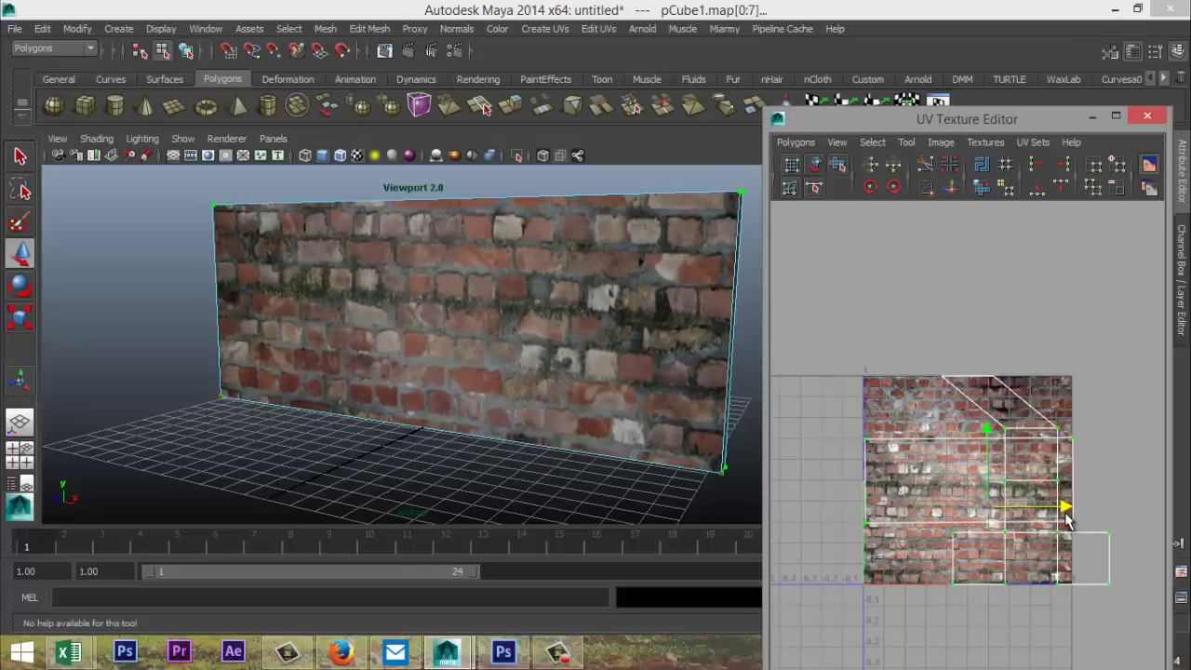
click(1091, 117)
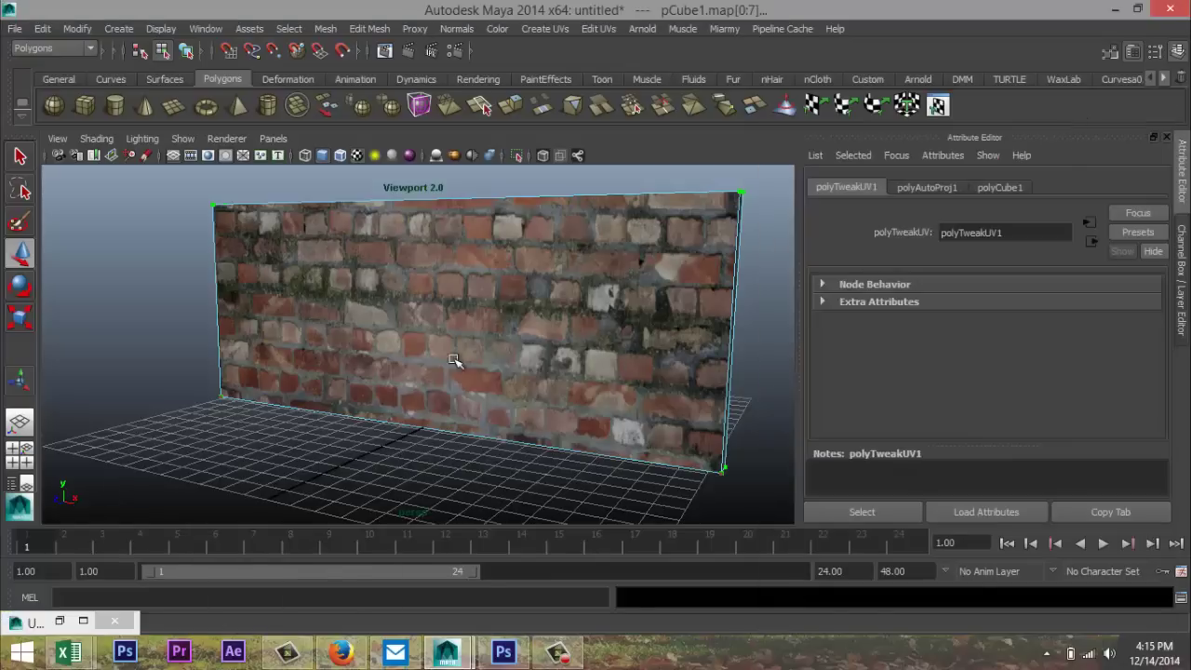
- Select the wall's front face and bring up the lambert2 material's attributes
right_drag(588, 300, 577, 311)
click(575, 307)
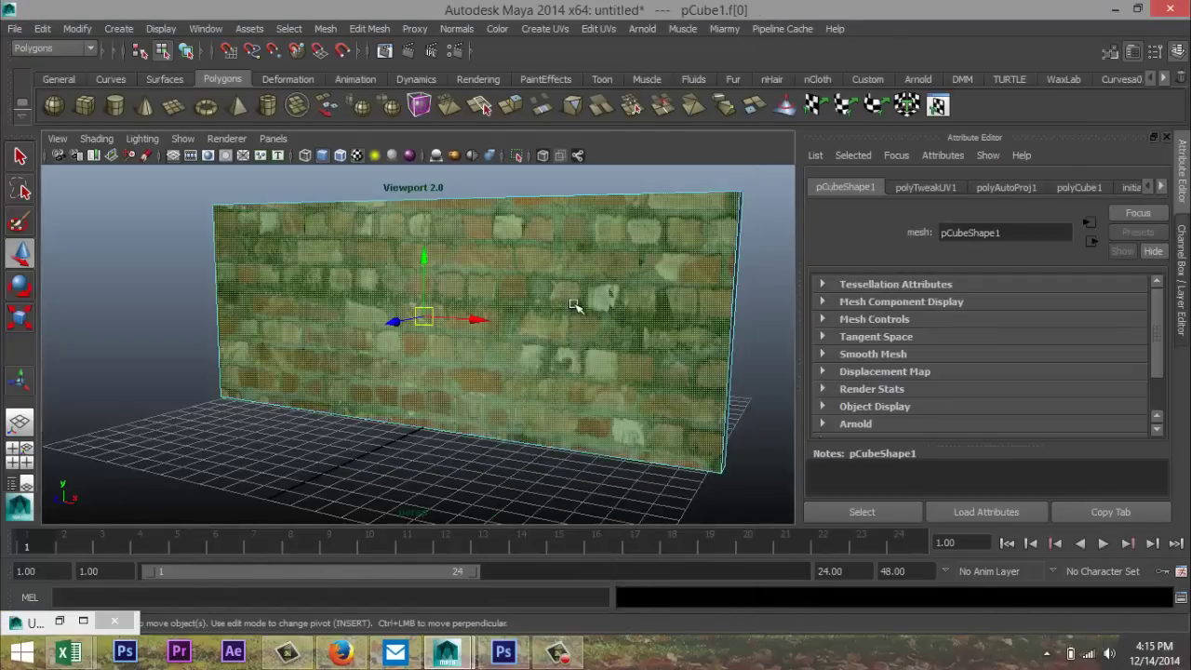
click(1161, 189)
click(1161, 189)
click(1112, 188)
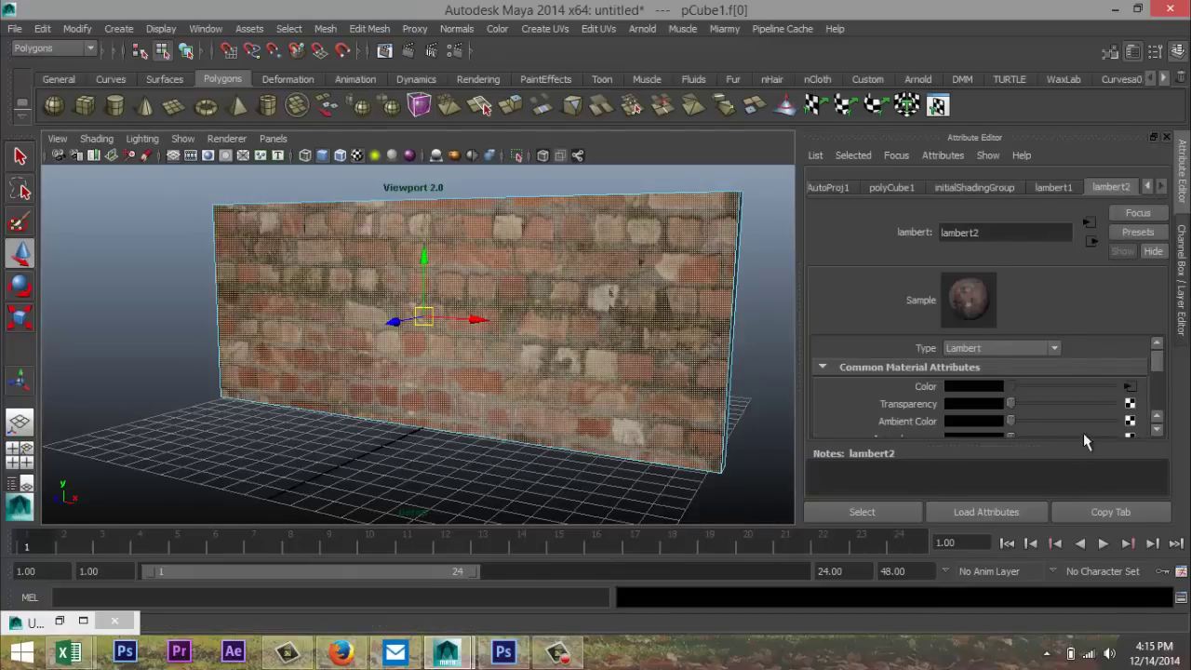
scroll(1074, 400, down, 2)
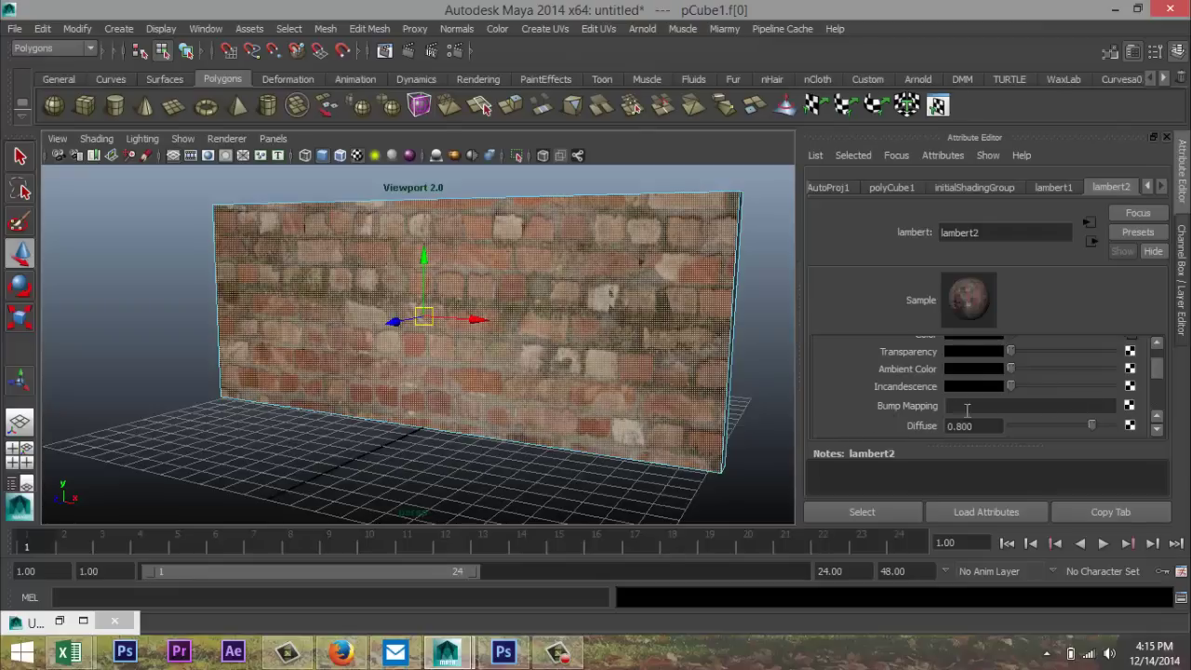
- Connect a File texture loading bumpmapwall.jpg to lambert2's Bump Mapping
click(1130, 406)
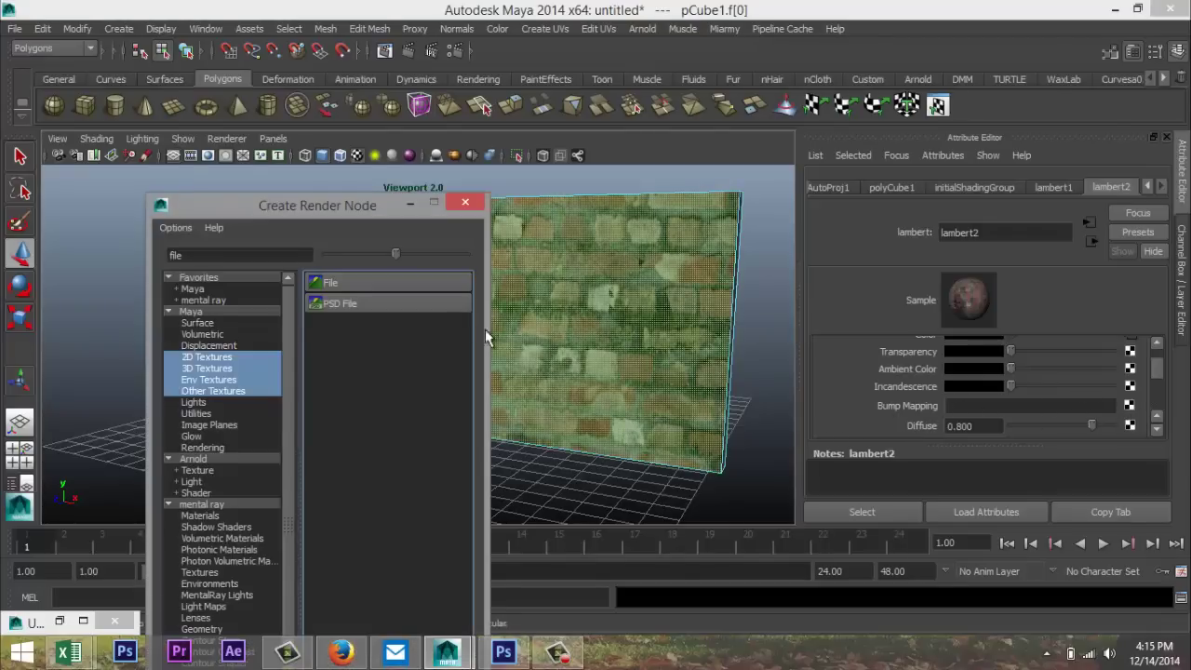
click(335, 282)
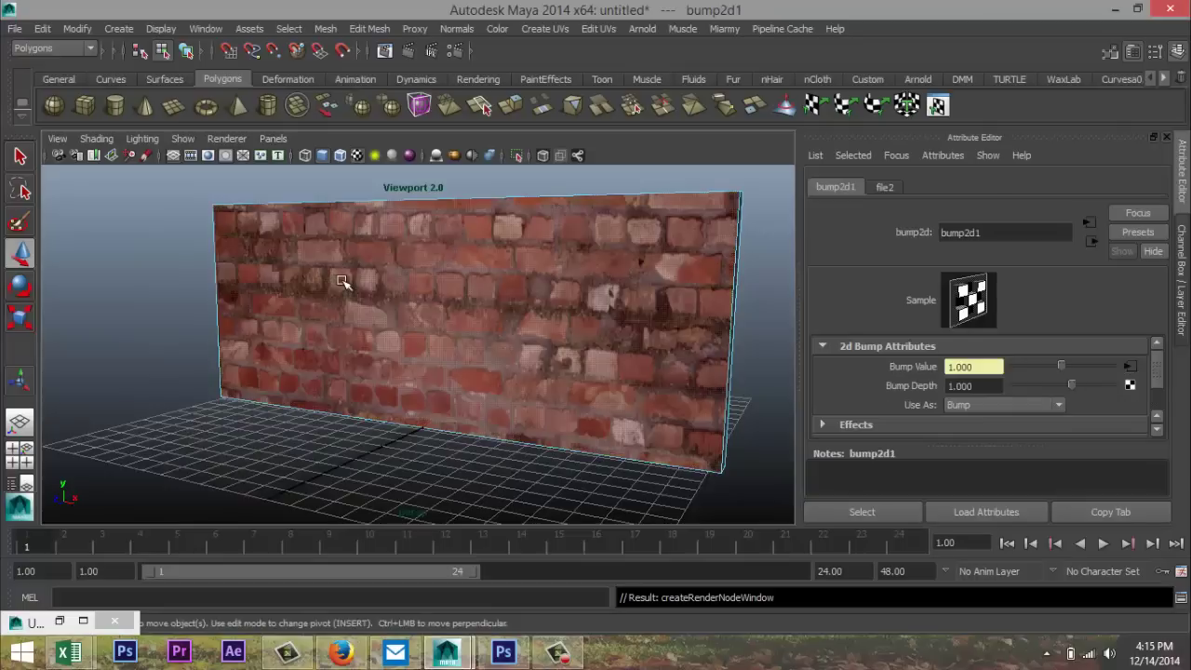
click(884, 188)
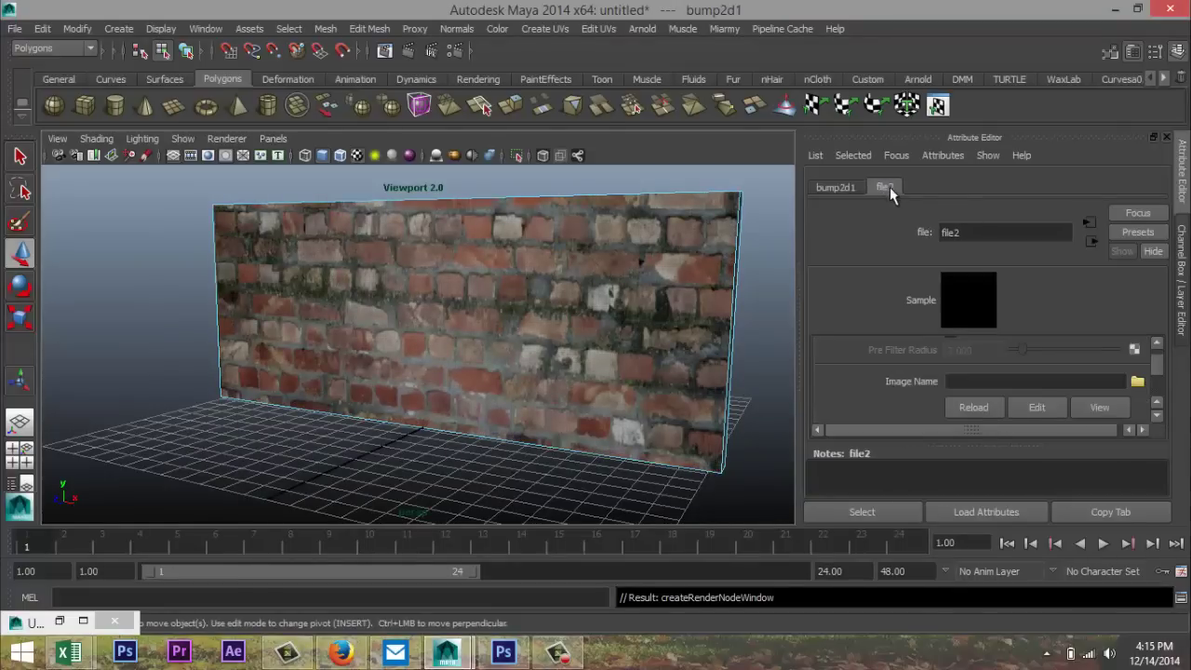
click(1137, 383)
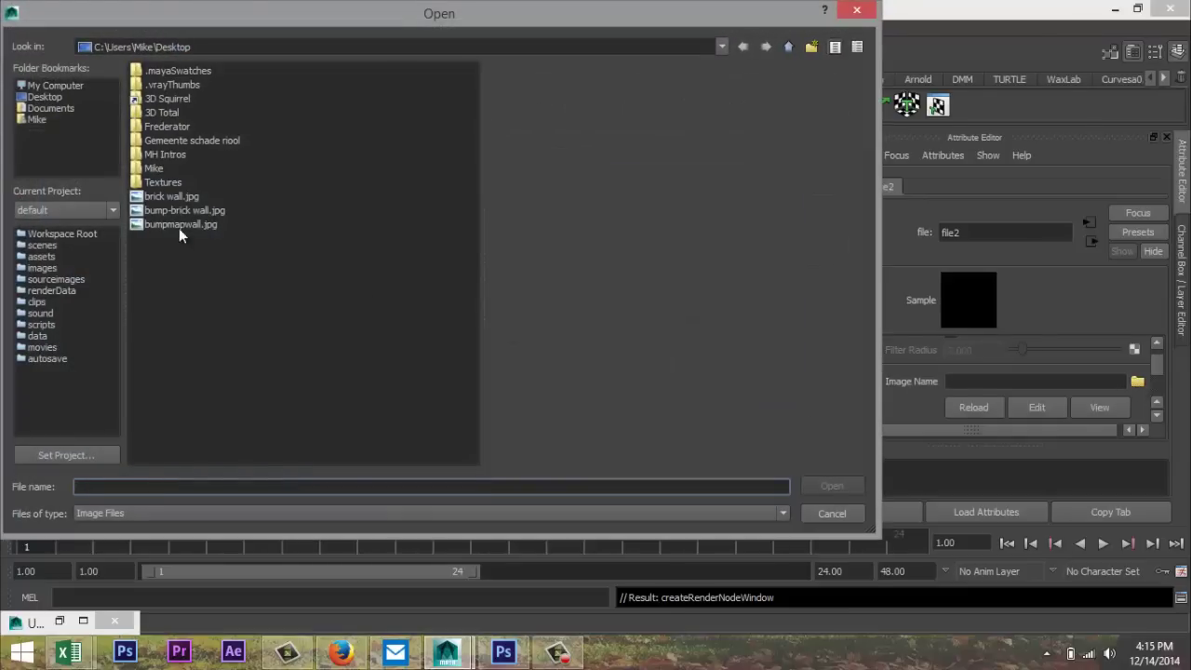
click(172, 225)
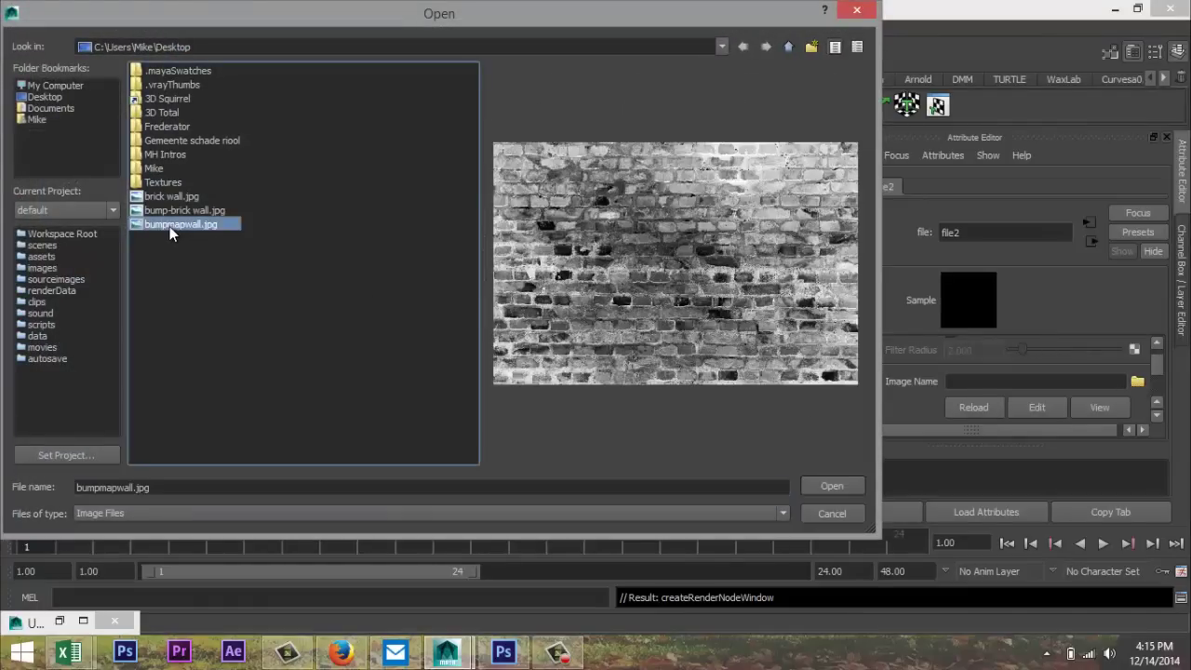
click(833, 485)
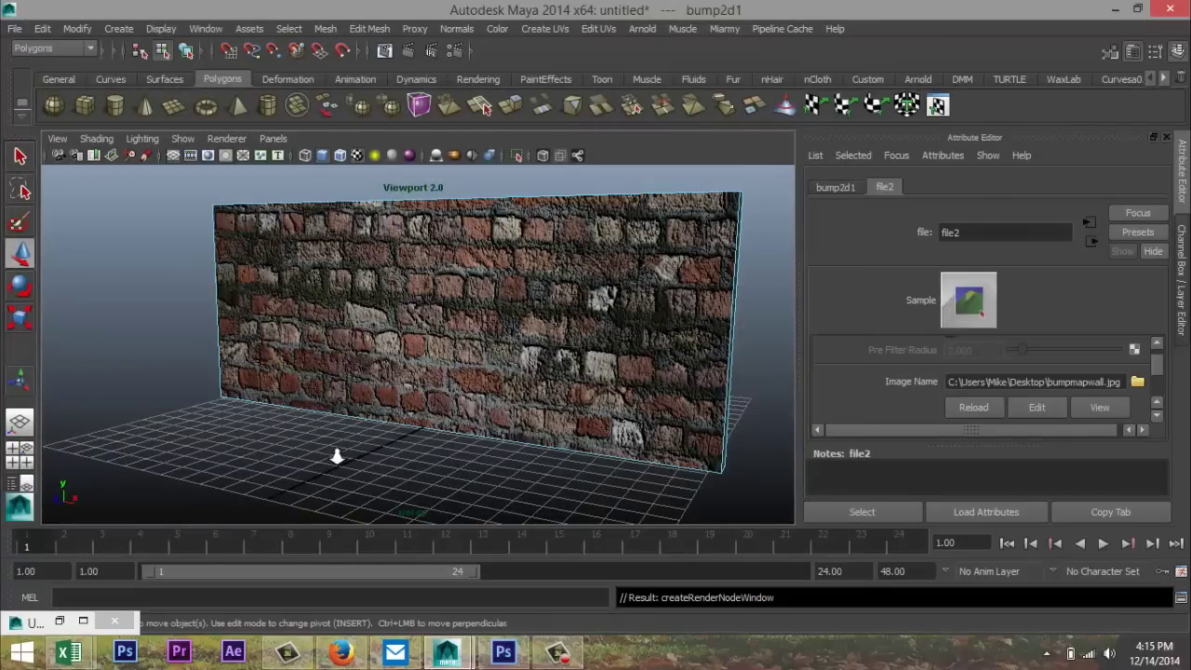
alt+drag(337, 456, 298, 391)
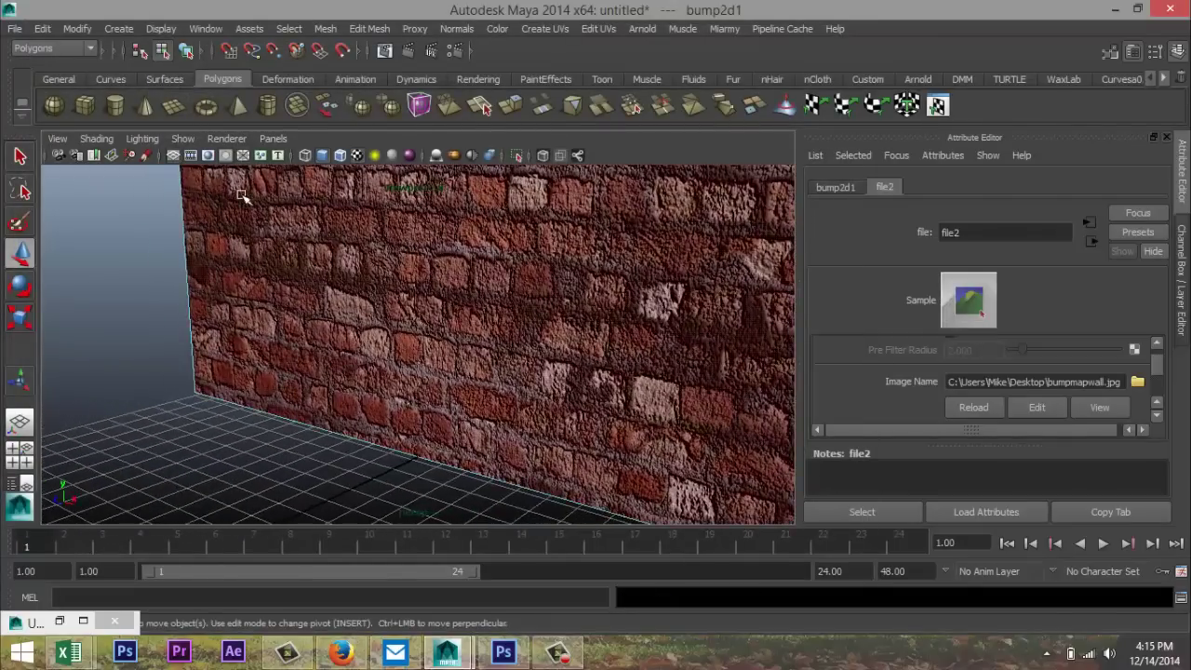
click(226, 138)
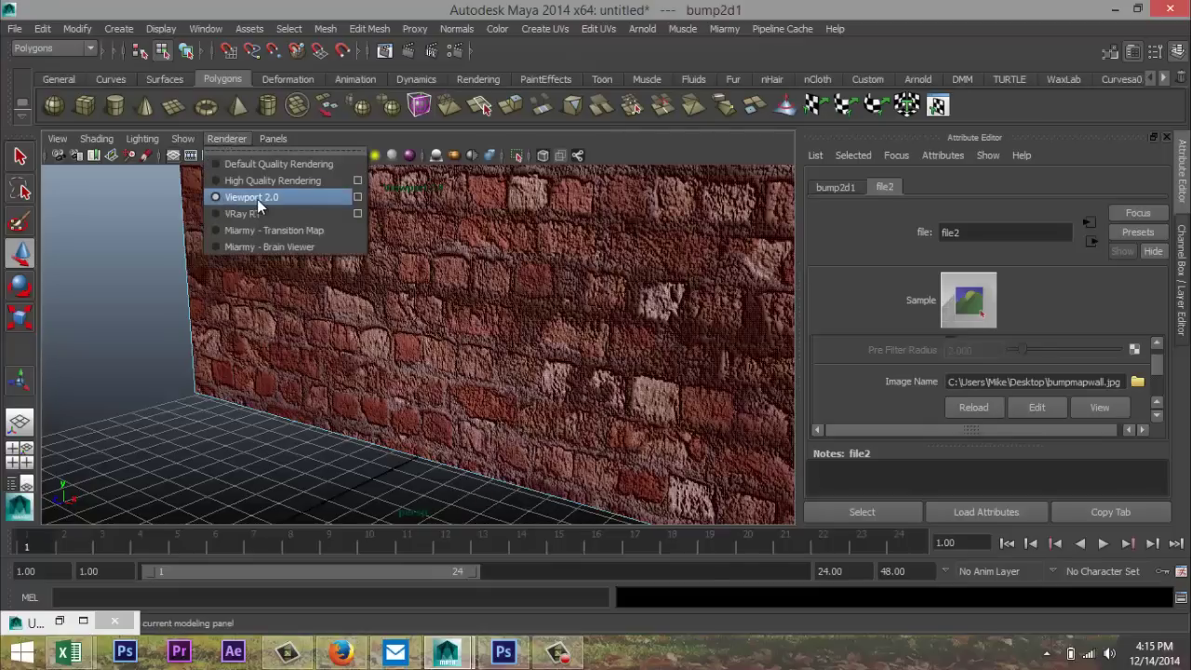
click(192, 431)
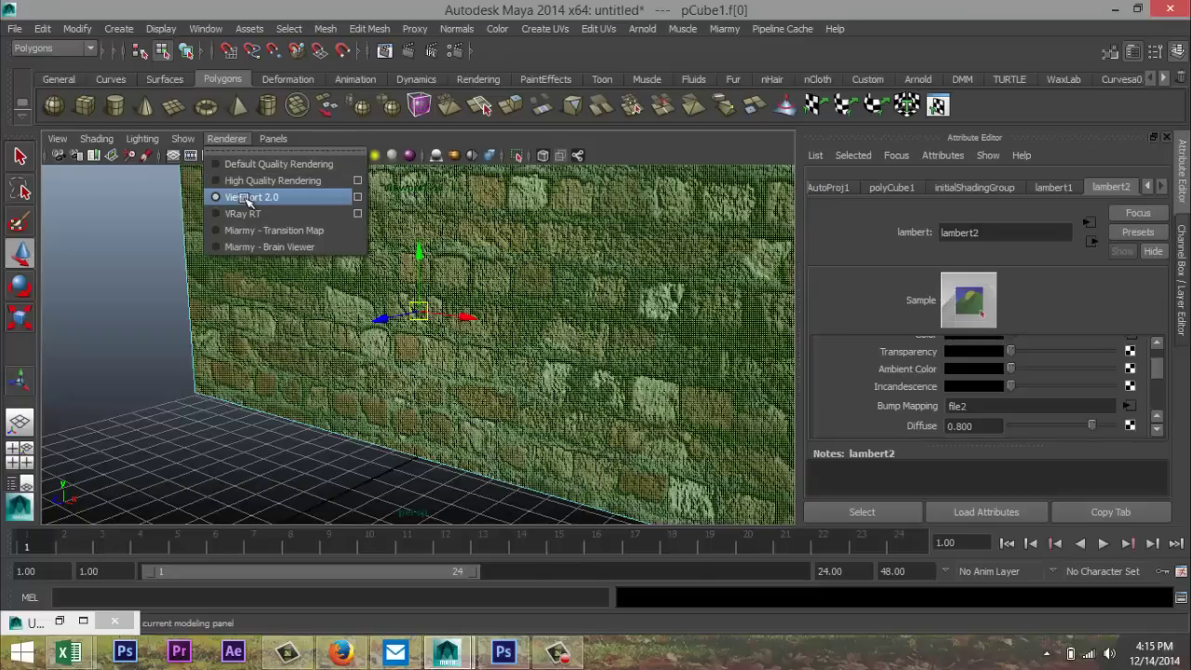
click(239, 192)
click(159, 428)
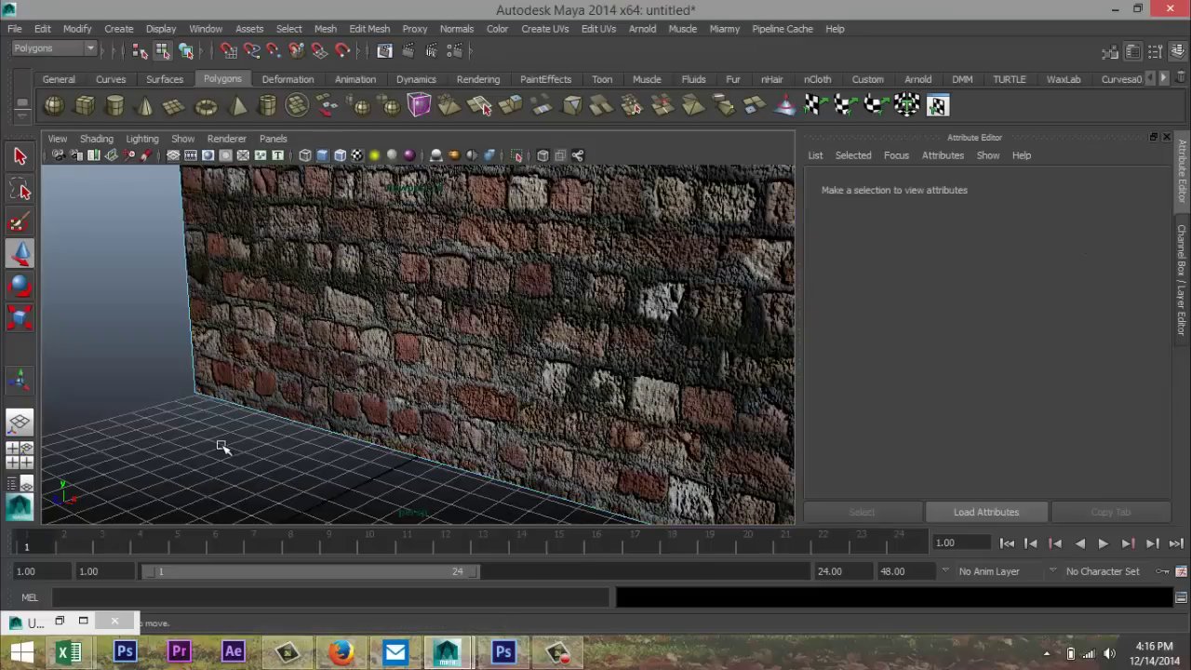
alt+drag(221, 444, 264, 460)
key(f)
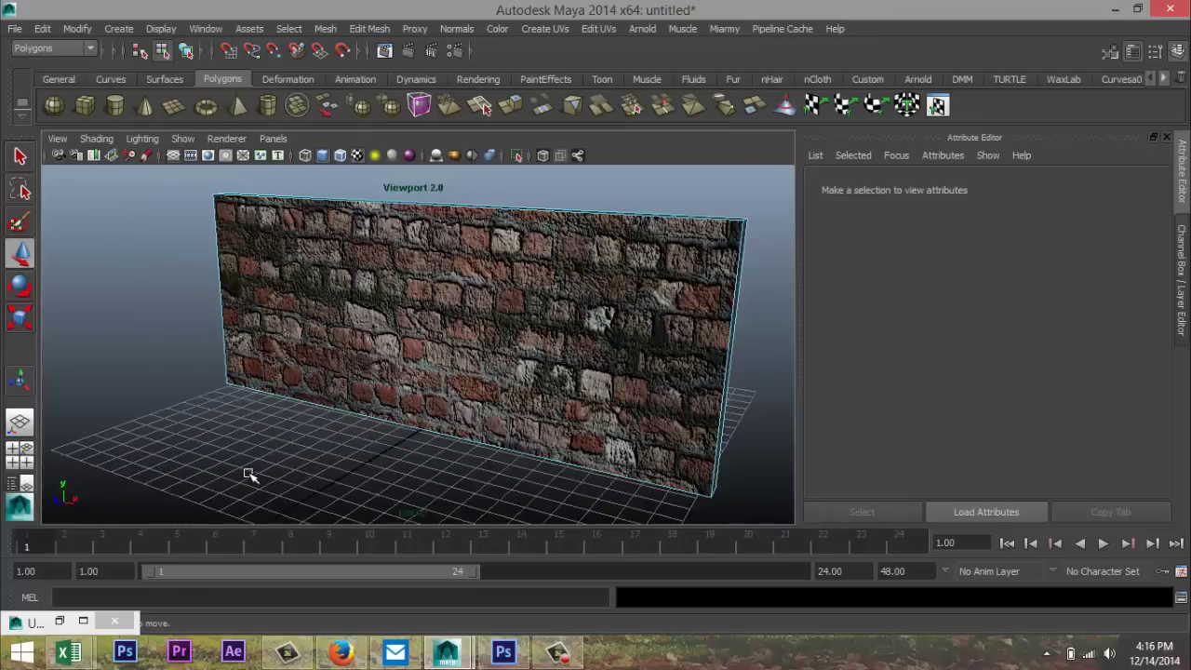